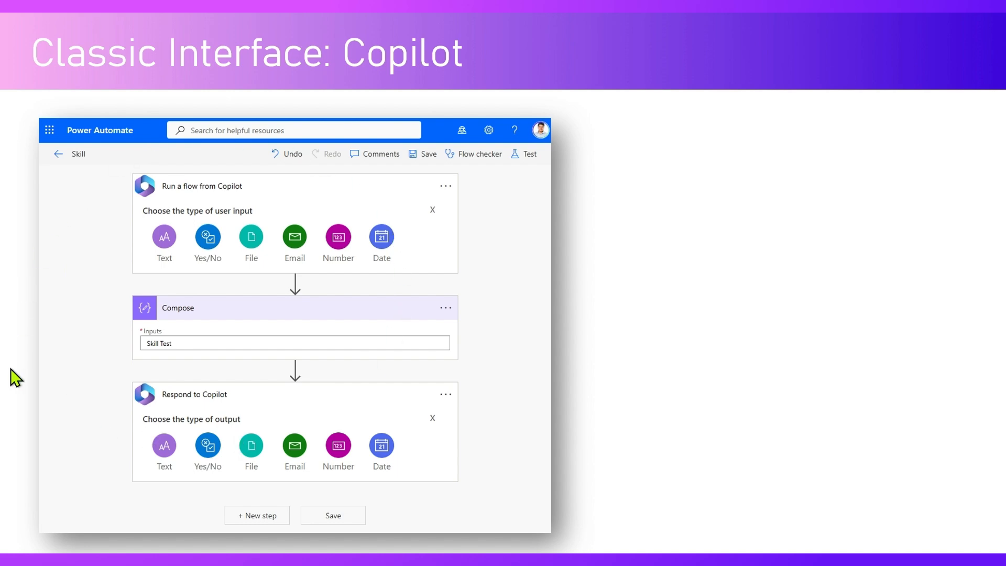
left_click(175, 368)
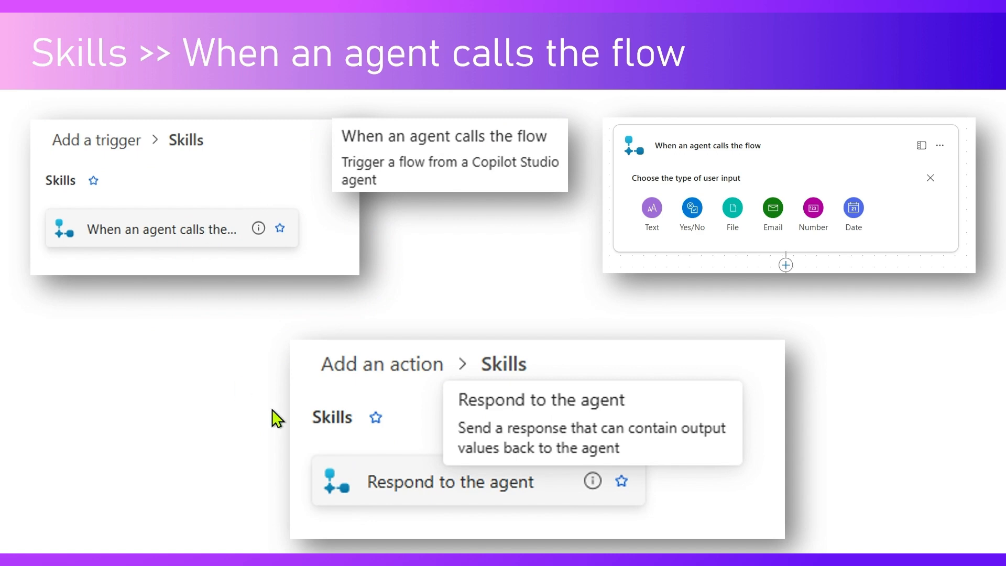
key("Left")
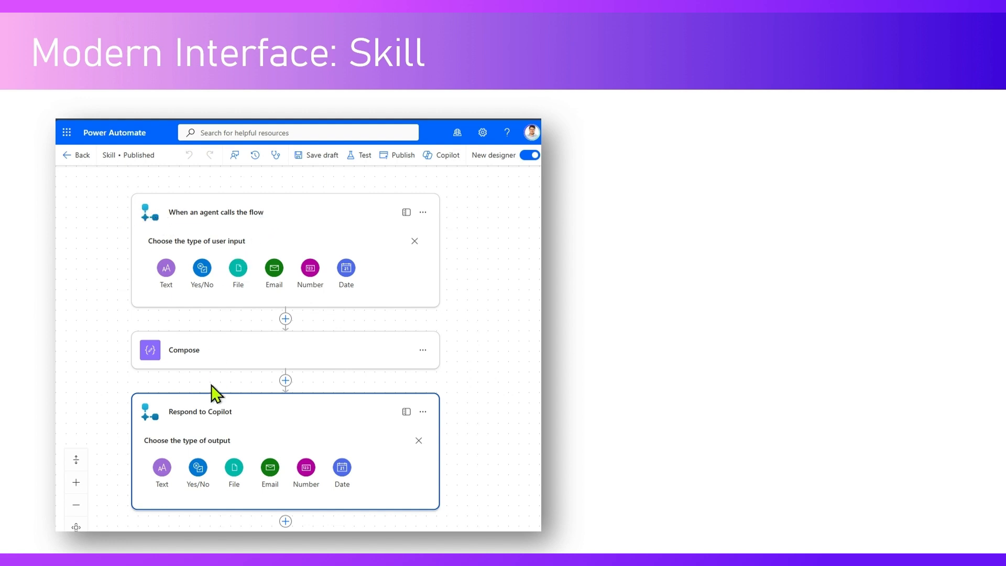
left_click(582, 461)
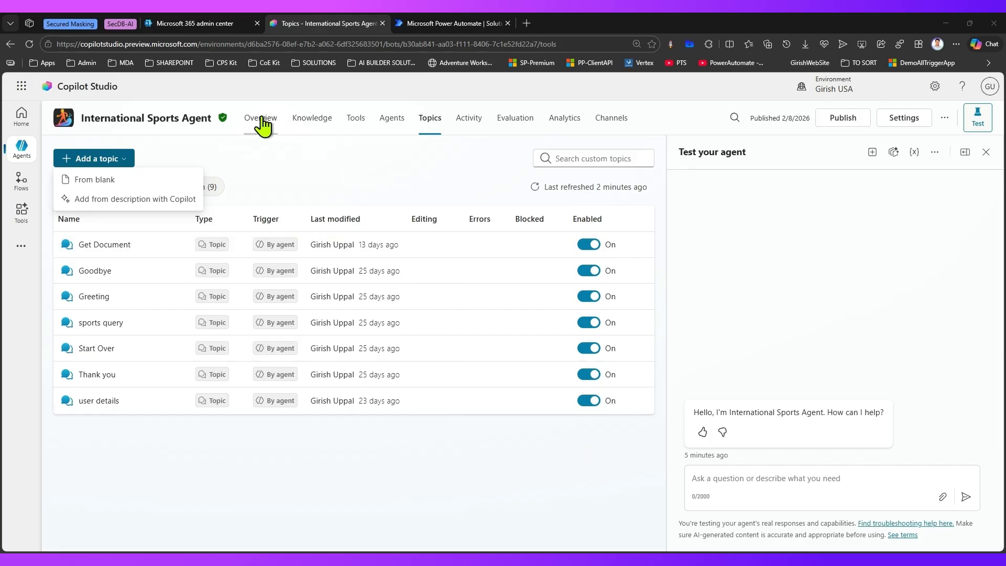
Step: Leave the agent's topics and start a new blank agent flow from the Agent flows list
left_click(262, 125)
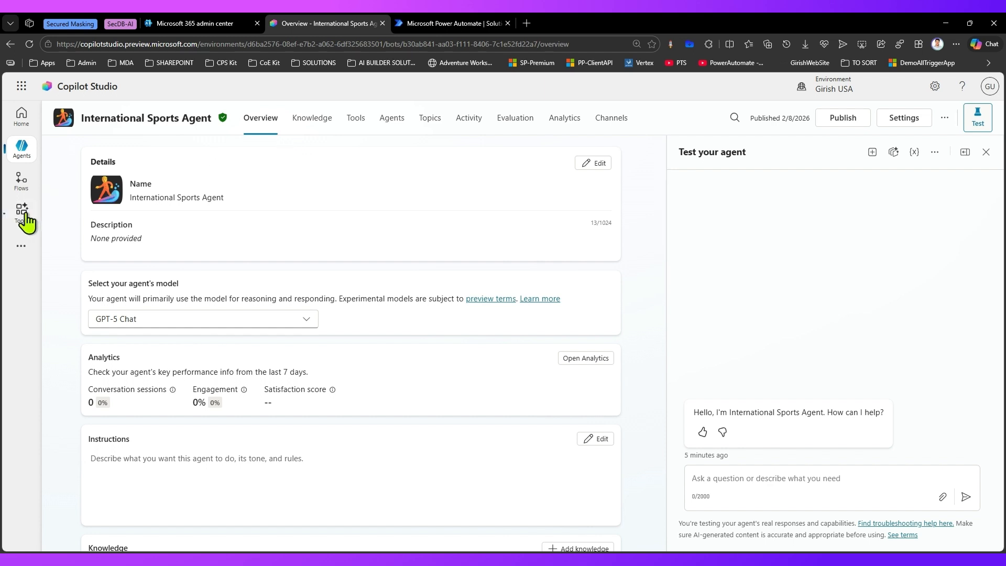
left_click(19, 185)
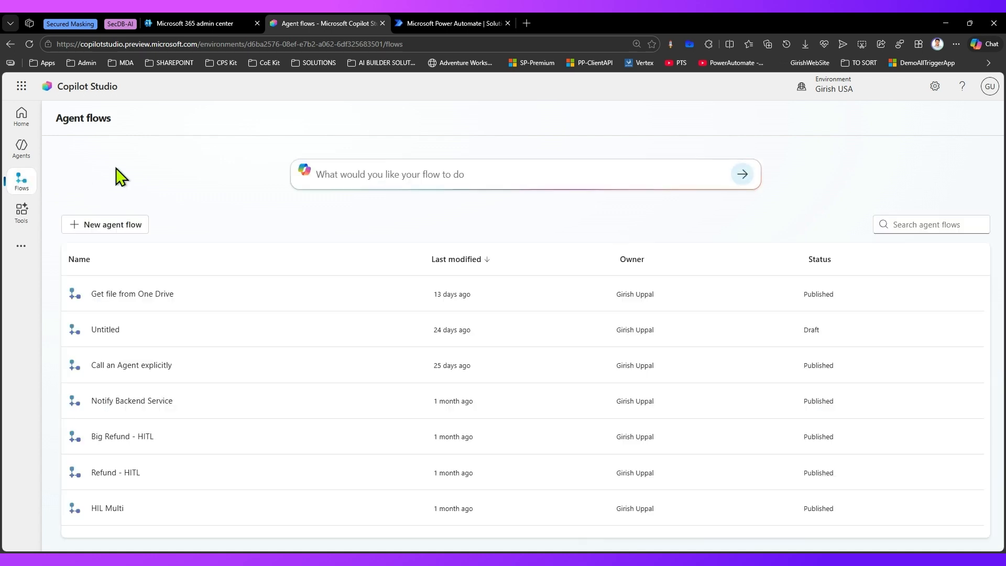
left_click(125, 225)
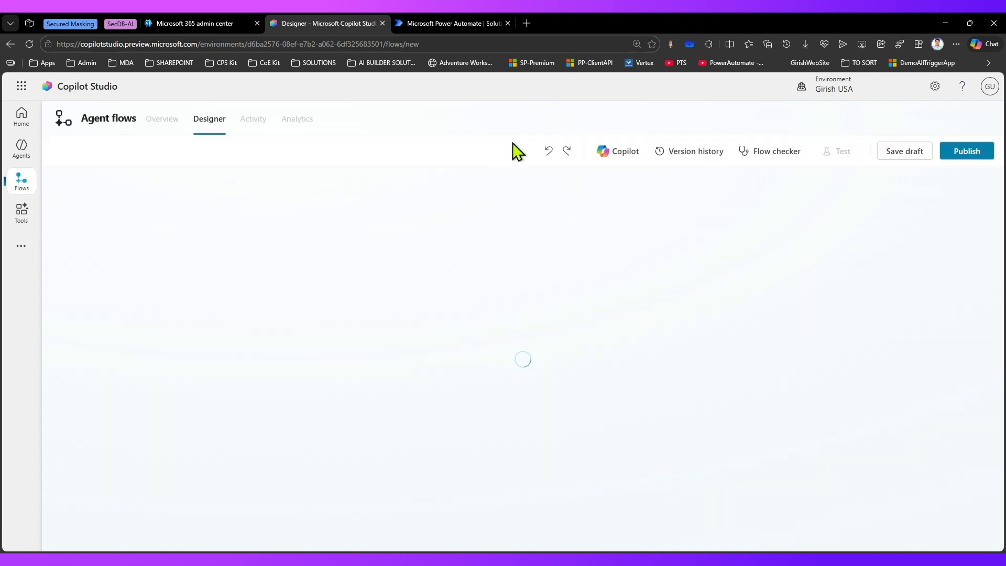
Step: Leave the new flow without saving and set the home page's build prompt to Workflow
left_click(22, 116)
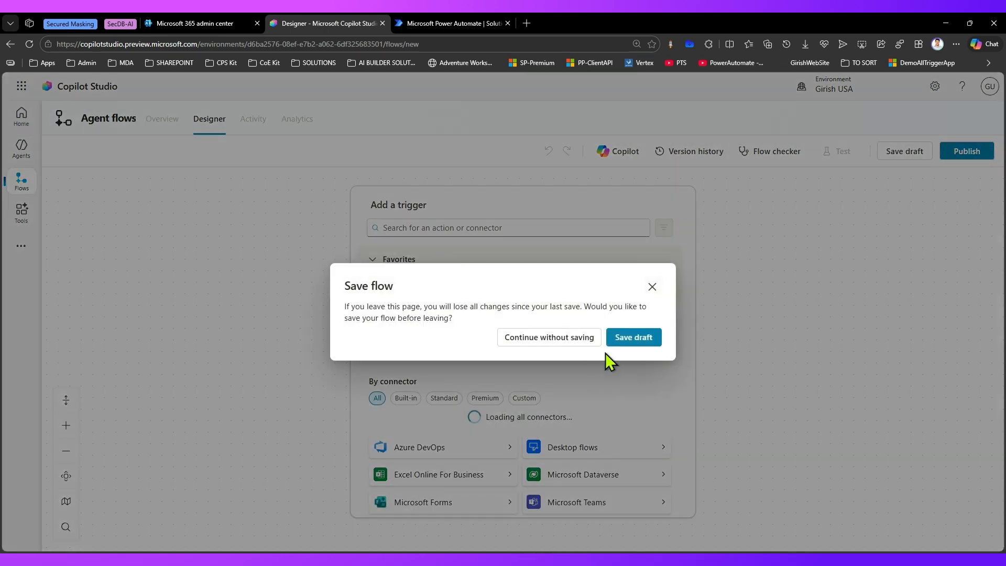
left_click(578, 345)
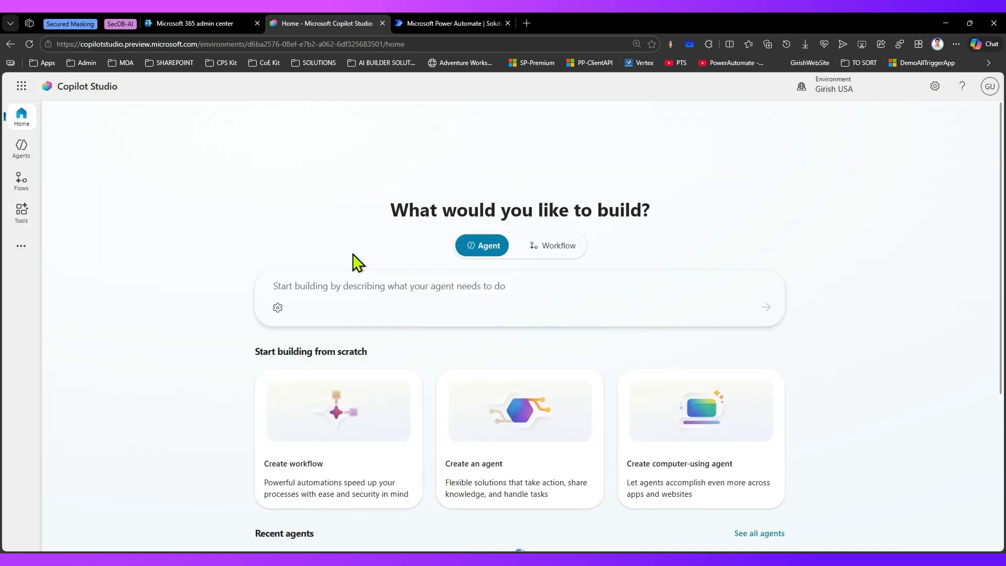
left_click(560, 251)
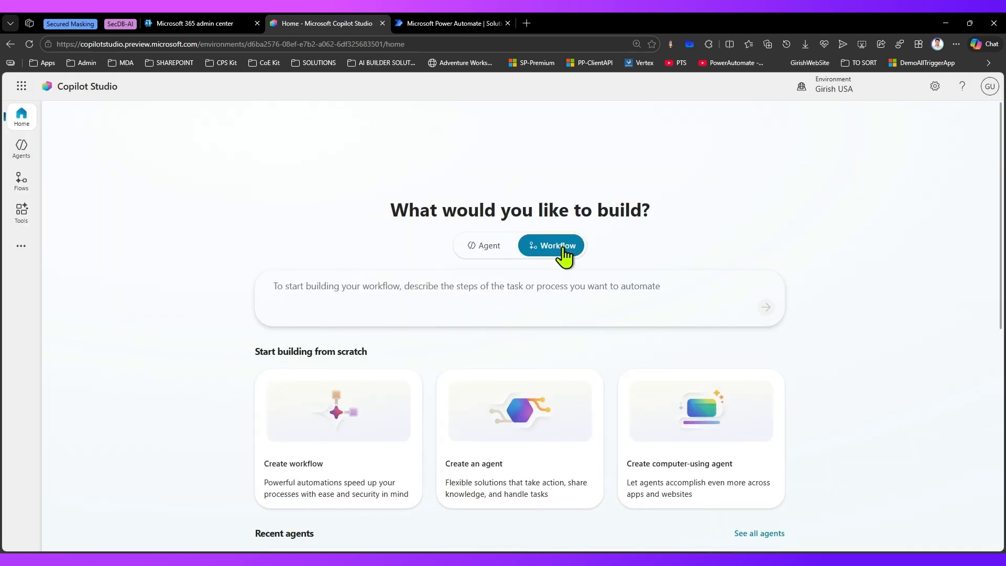
left_click(276, 286)
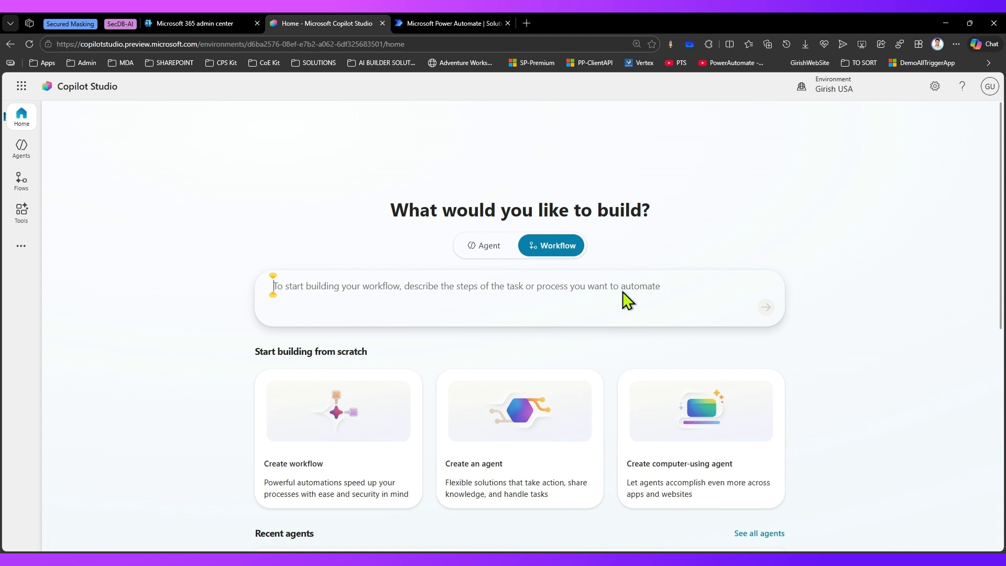
Step: Sort the agents by owner, search them for "sports" and open the International Sports Agent
left_click(23, 149)
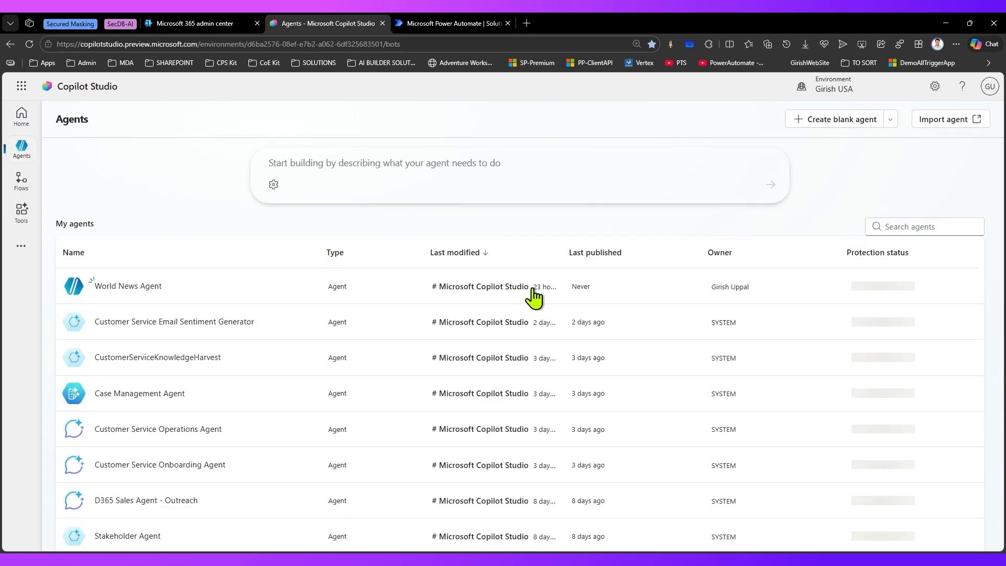
left_click(718, 254)
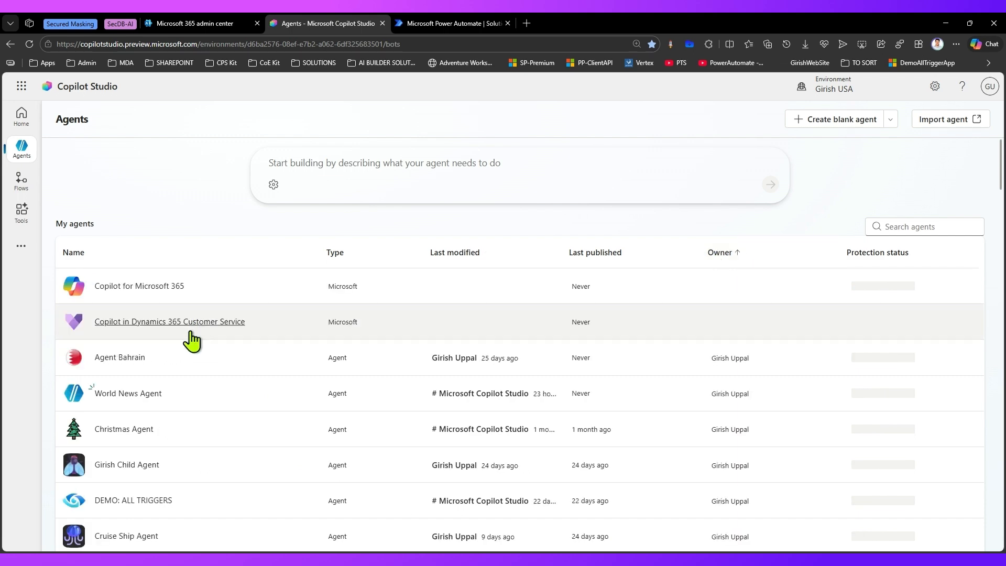
scroll(187, 448, "down", 6)
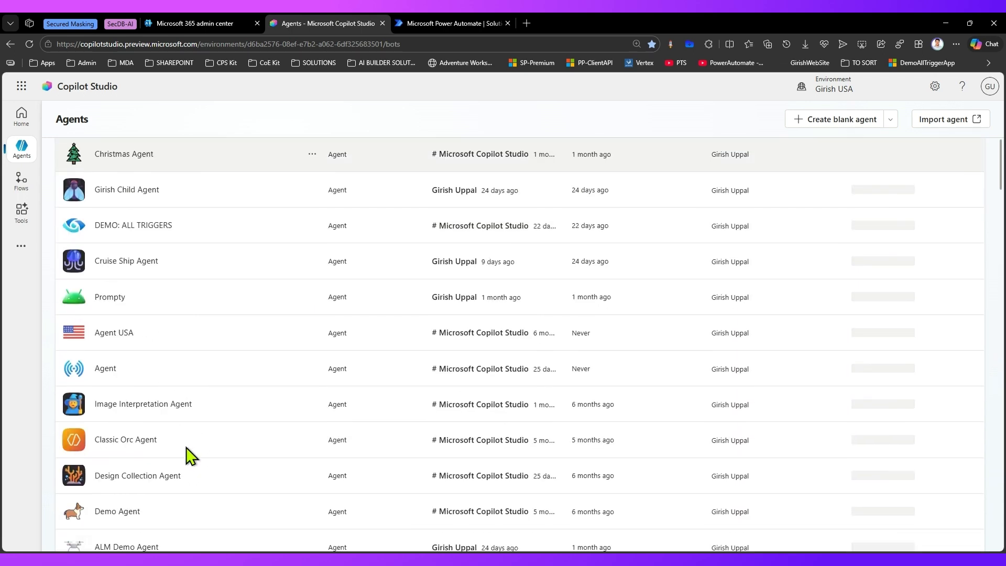
scroll(189, 454, "down", 6)
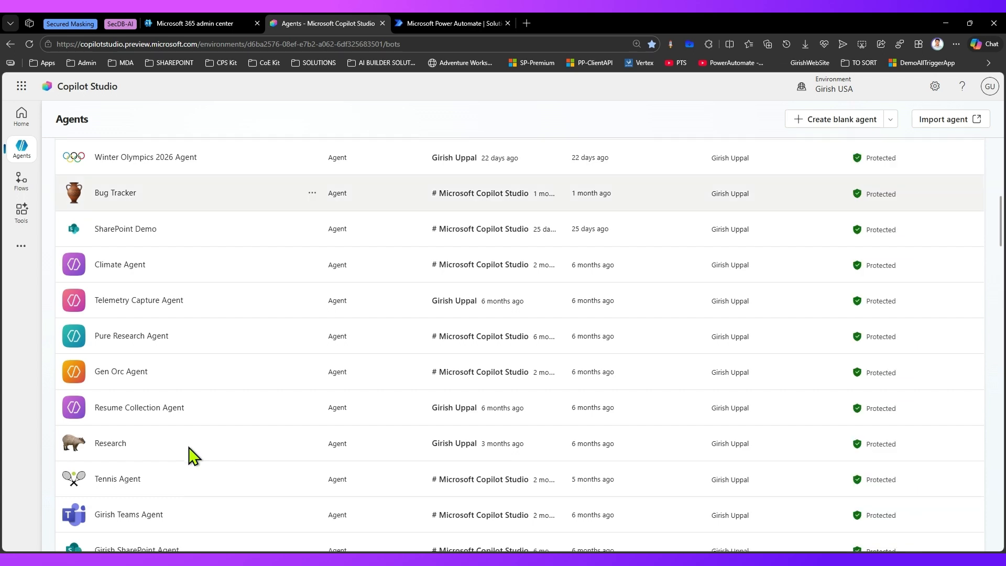
scroll(813, 232, "down", 3)
scroll(871, 241, "up", 15)
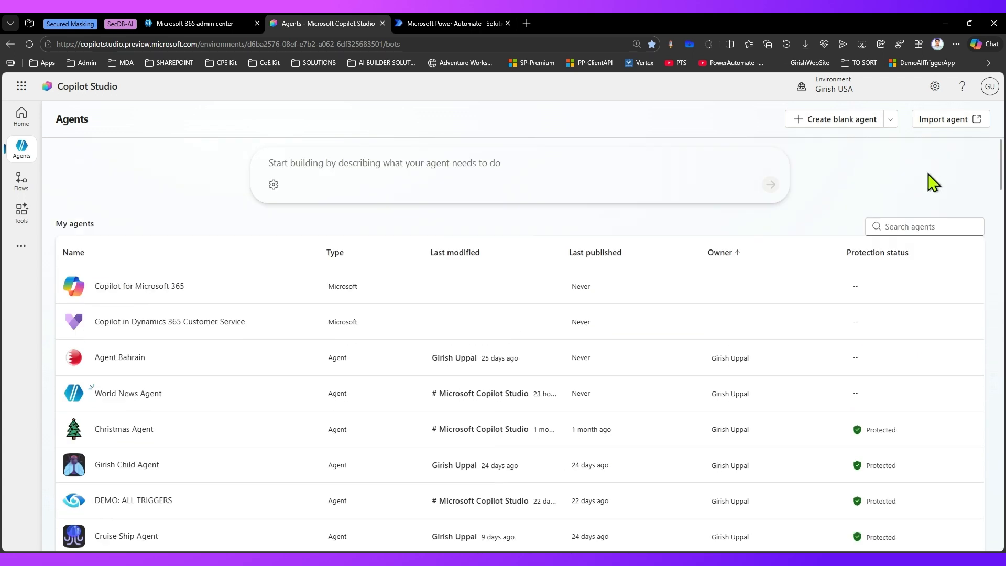
left_click(909, 227)
type("sports")
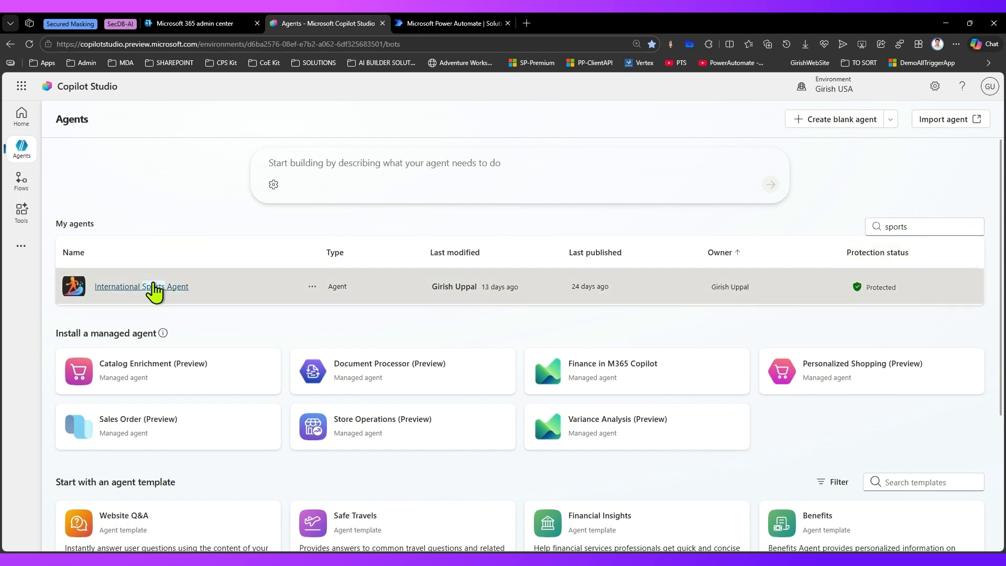
left_click(154, 291)
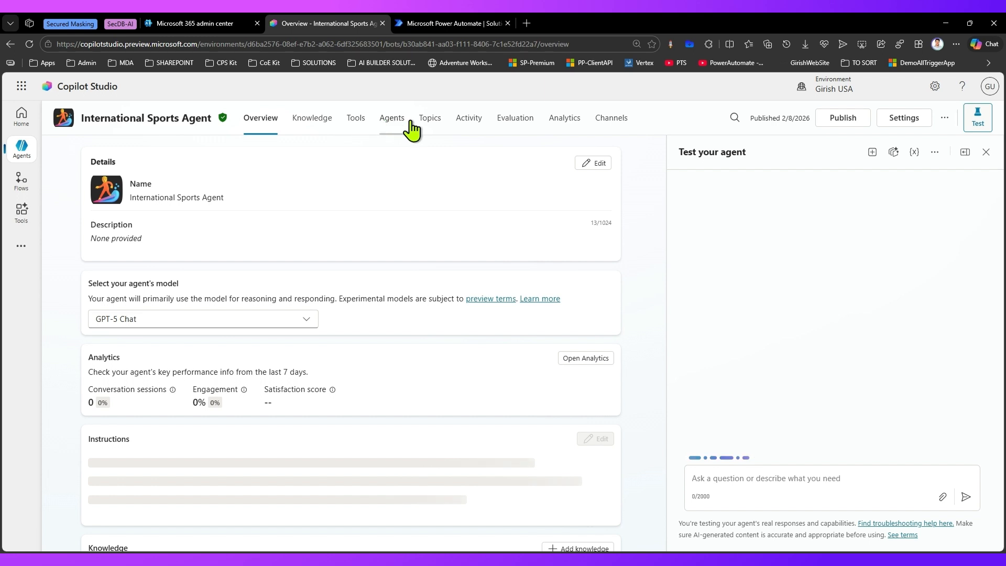
Step: Open the agent's Get Document topic and show the tools that can be added directly below its trigger
left_click(427, 126)
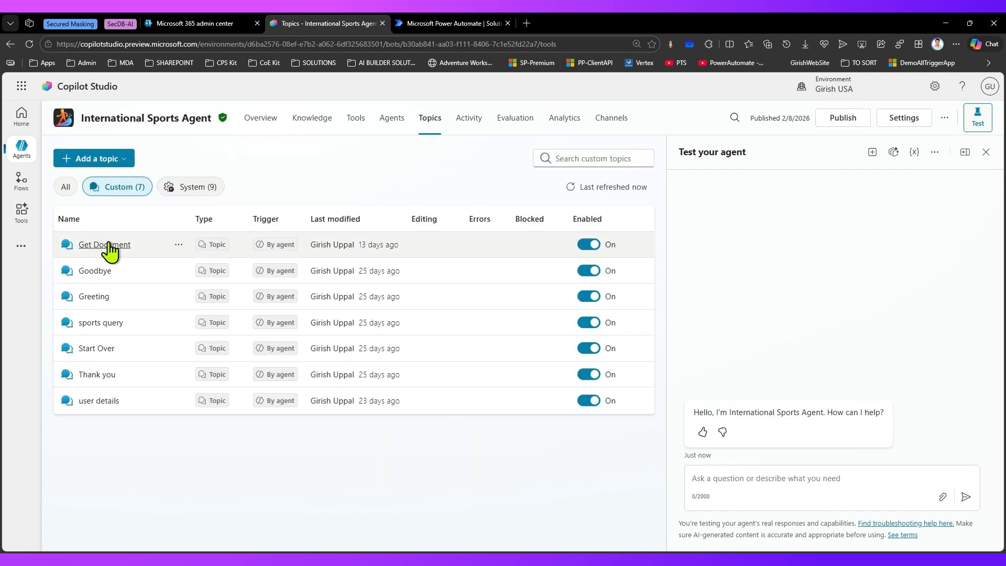
left_click(108, 245)
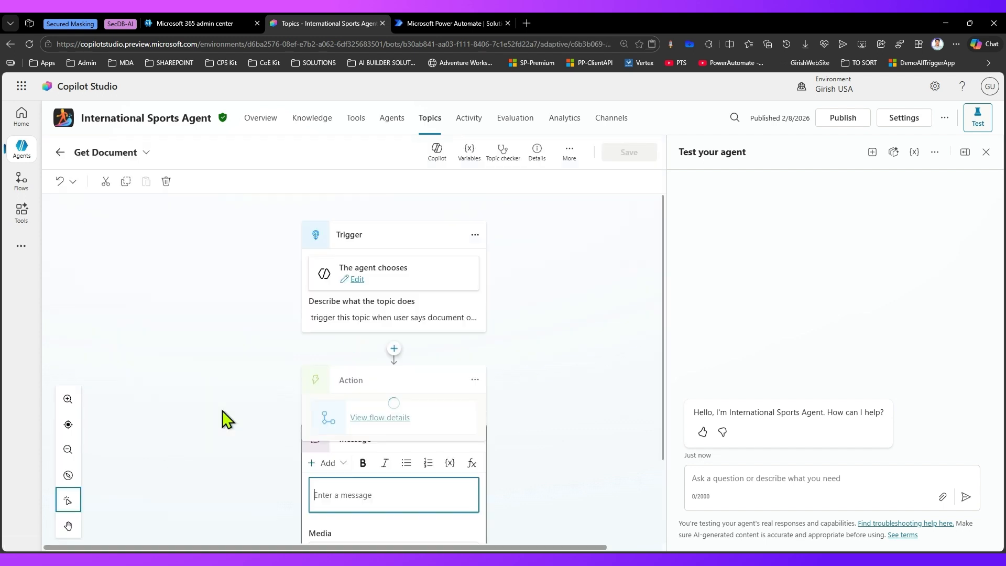
left_click(394, 348)
mouse_move(389, 495)
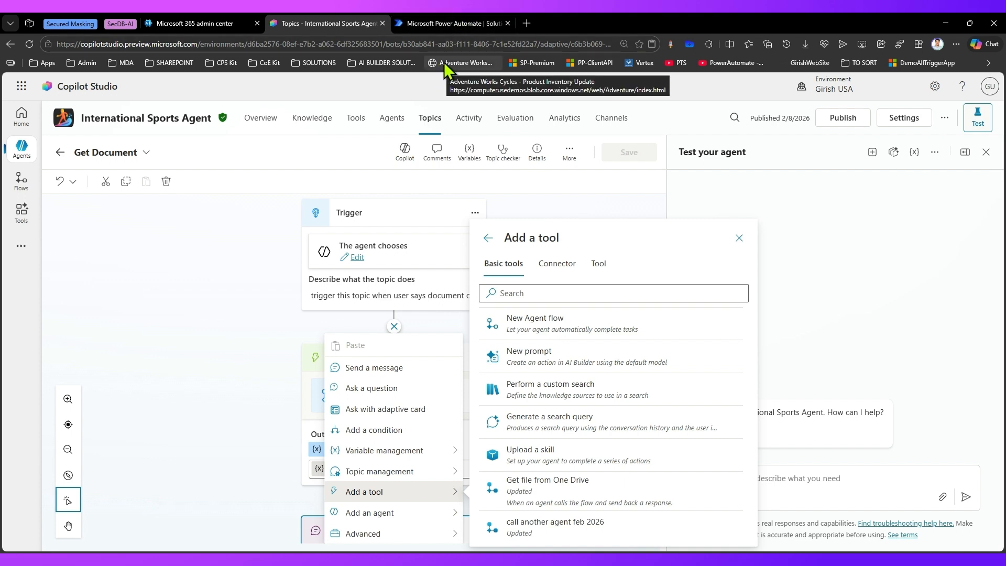
Step: Switch to Power Automate and start an automated cloud flow in ALL FLOW SOLUTION, skipping the initial name and trigger choice
left_click(454, 24)
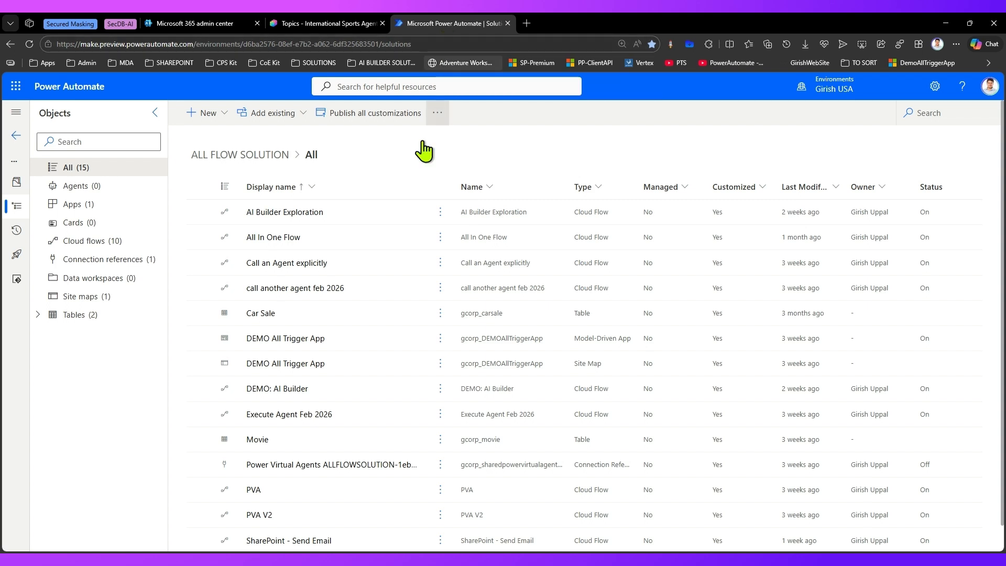
left_click(226, 120)
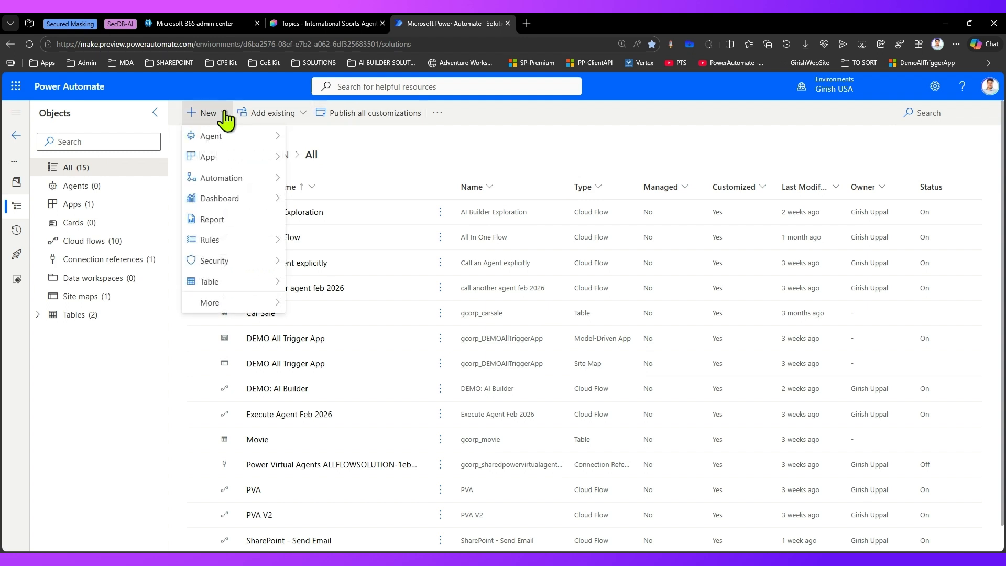
mouse_move(247, 181)
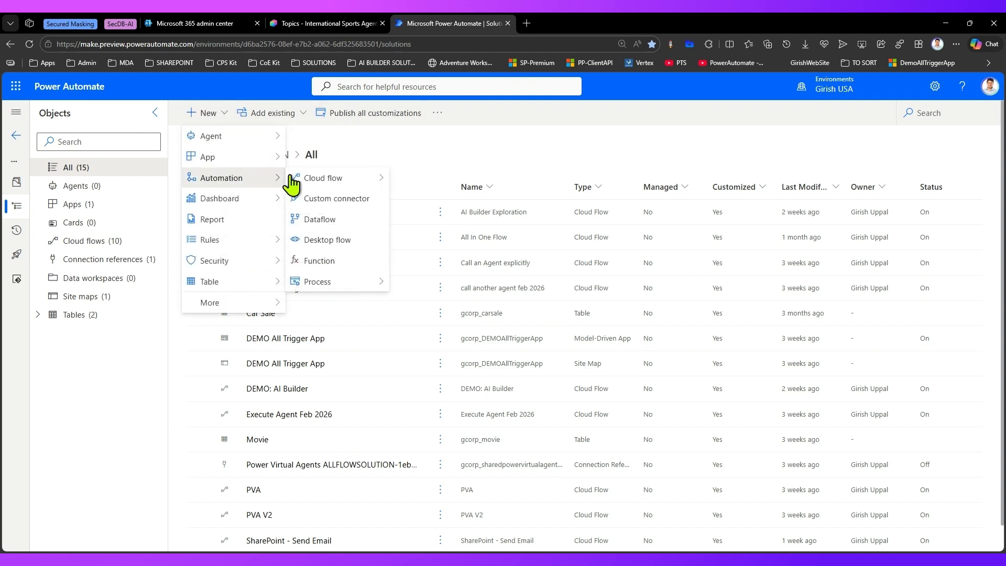
mouse_move(319, 183)
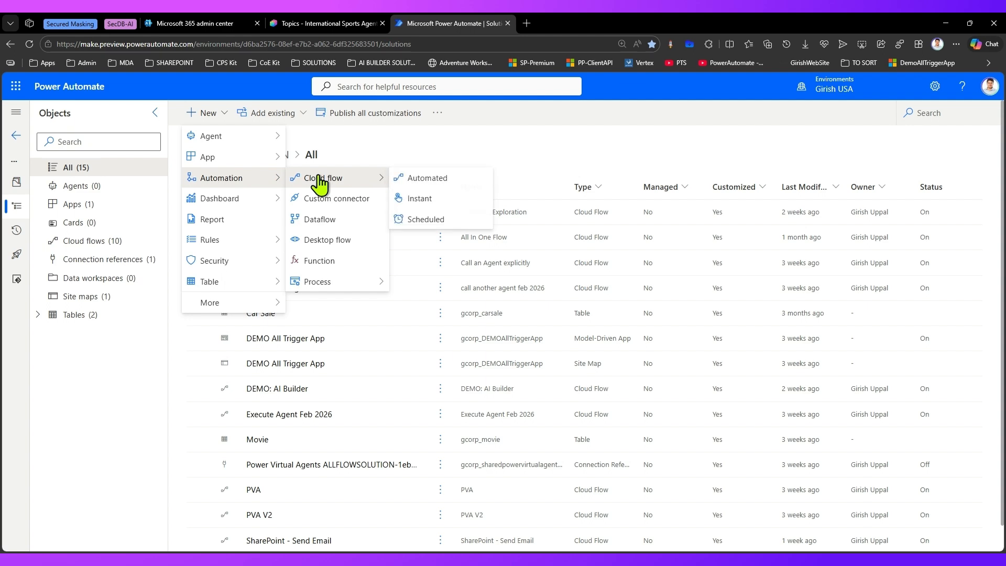
left_click(427, 179)
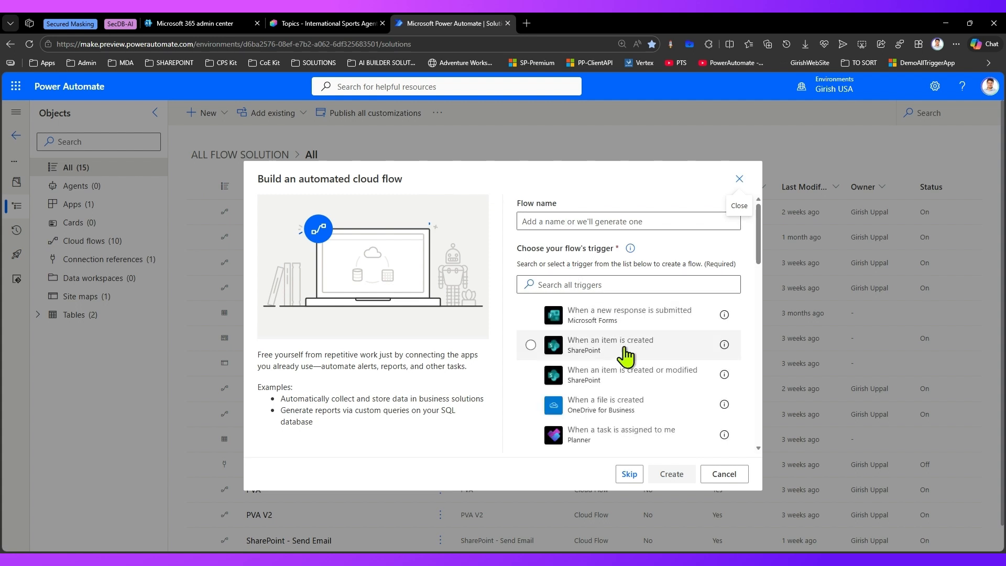
left_click(629, 475)
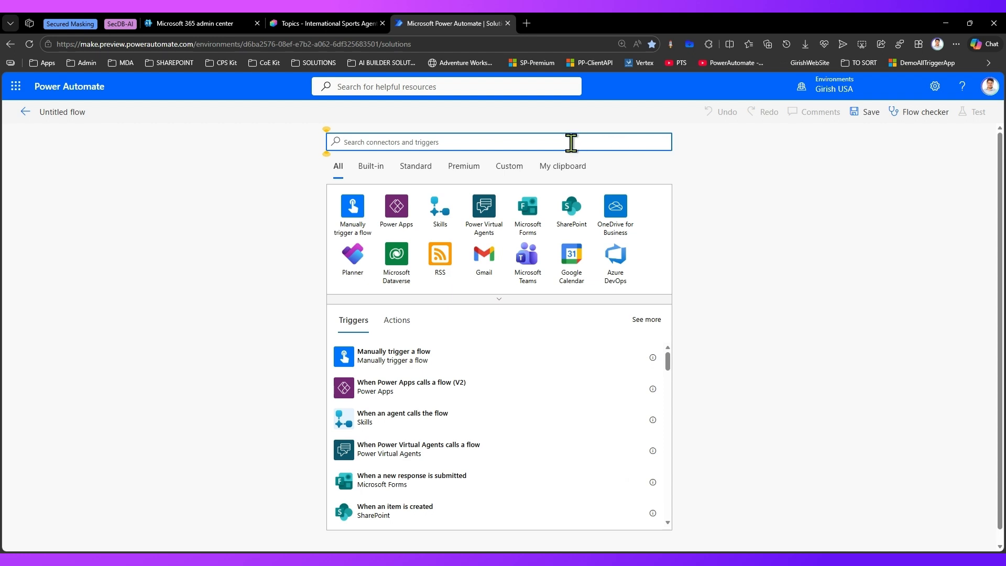
Step: Search the connectors for "copilot" and add the Skills trigger "When an agent calls the flow"
type("copilot")
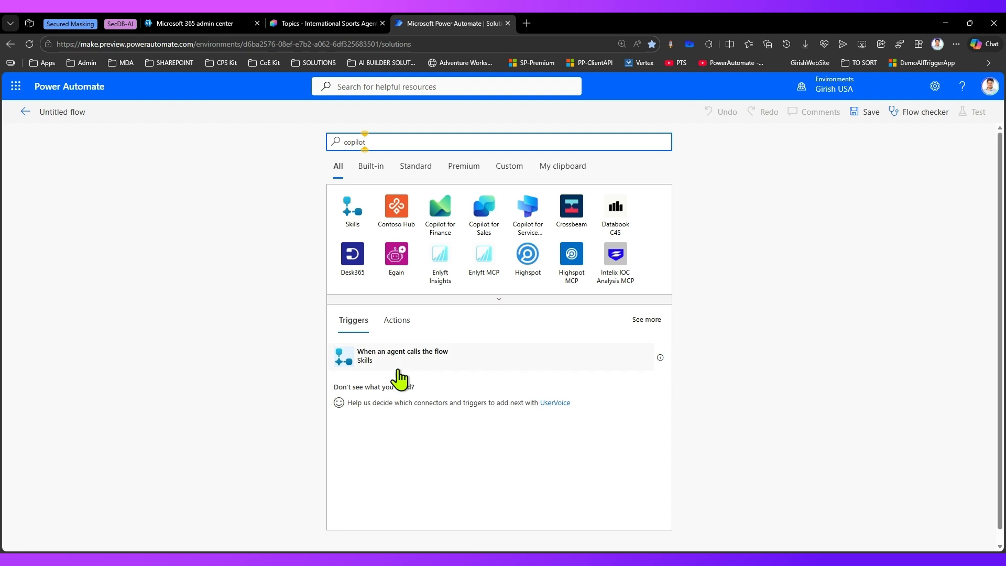
left_click(402, 322)
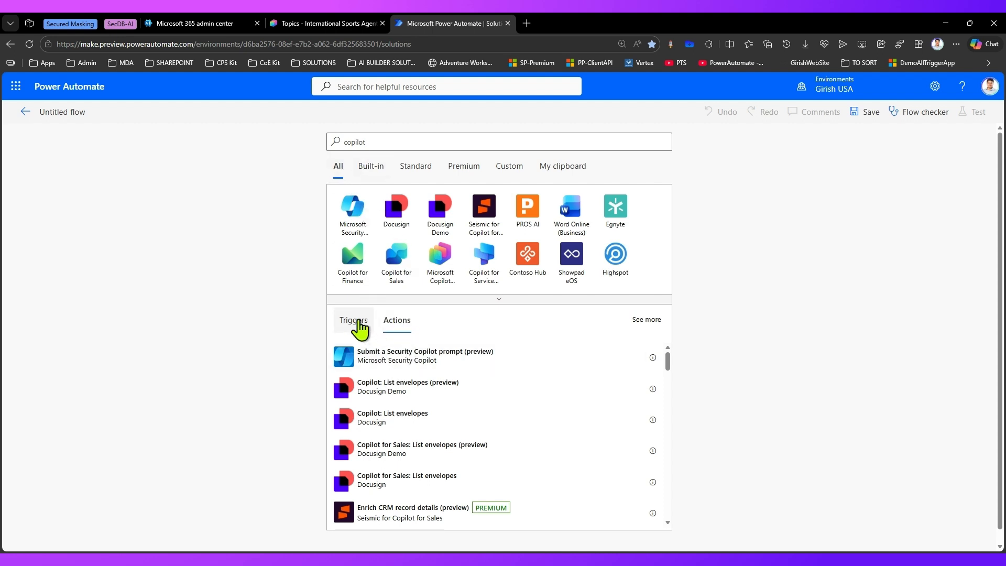
left_click(354, 321)
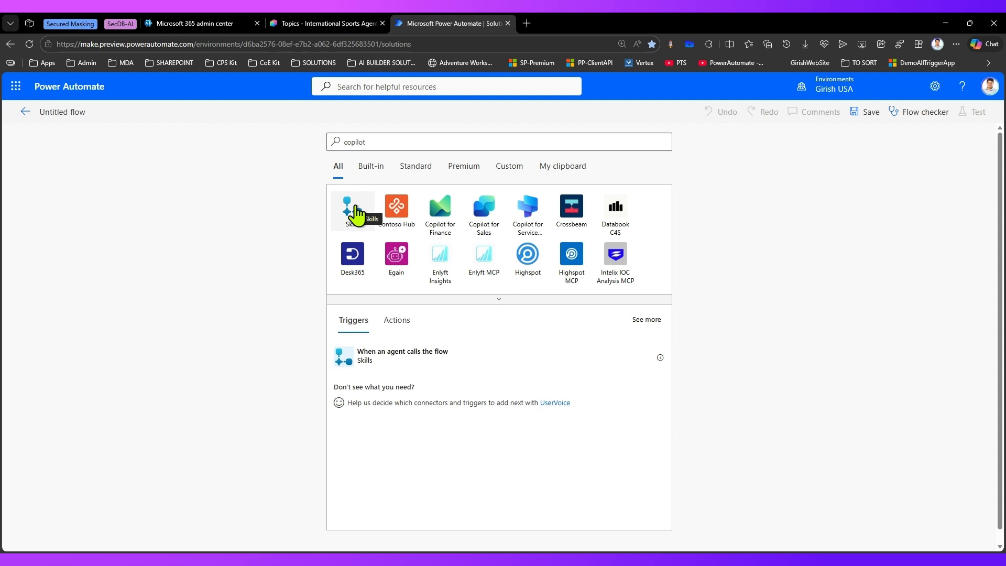
left_click(376, 356)
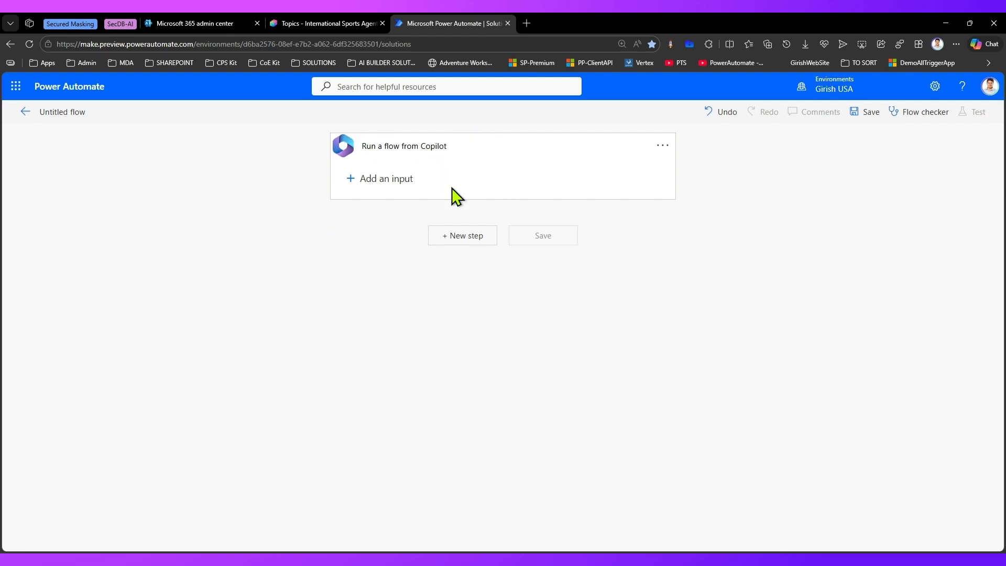
Step: Search the operations for "copilot" and "skill", add the Skills action "Respond to the agent" below the trigger and save the flow
left_click(480, 240)
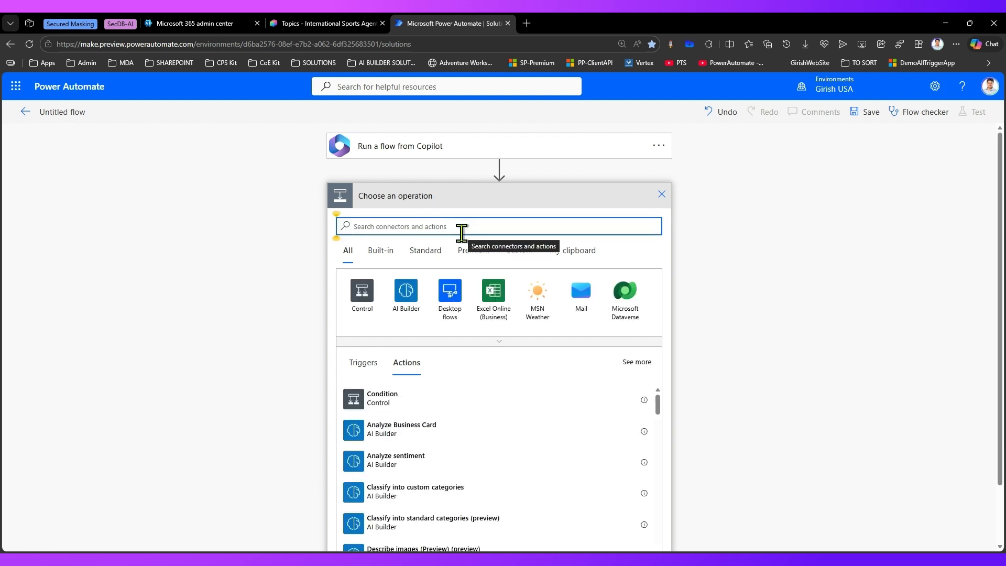
type("copilot")
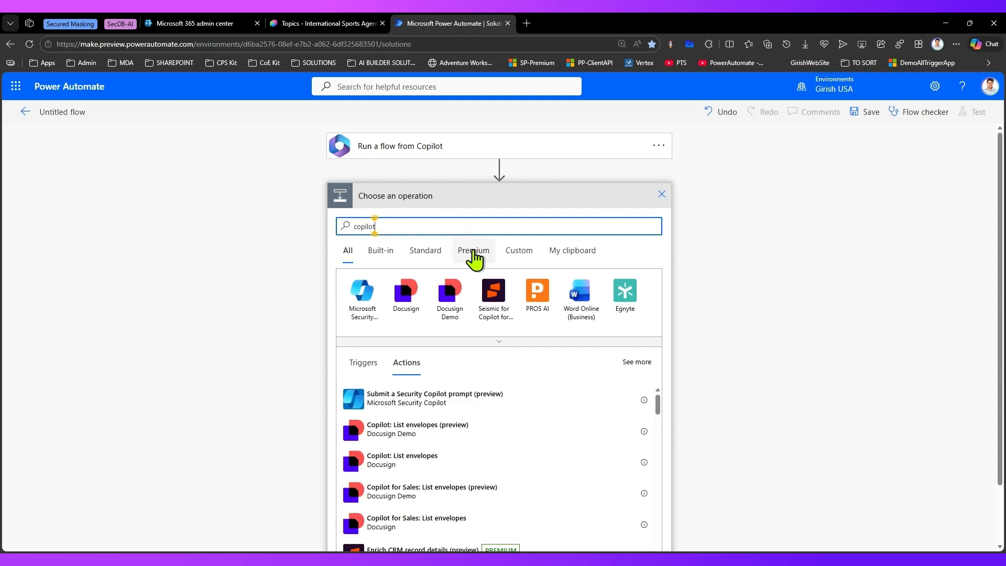
left_click(500, 344)
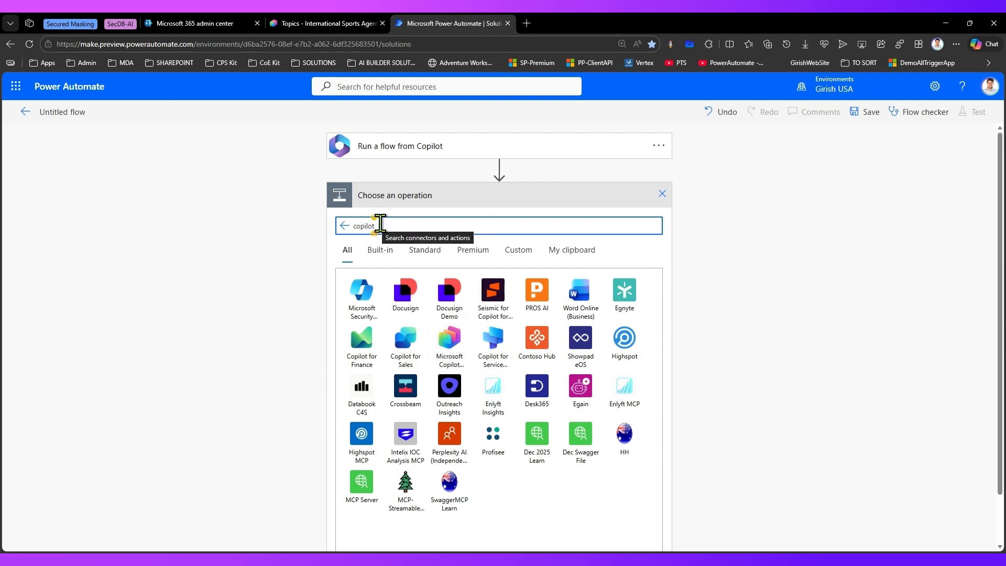
left_click_drag(377, 223, 306, 216)
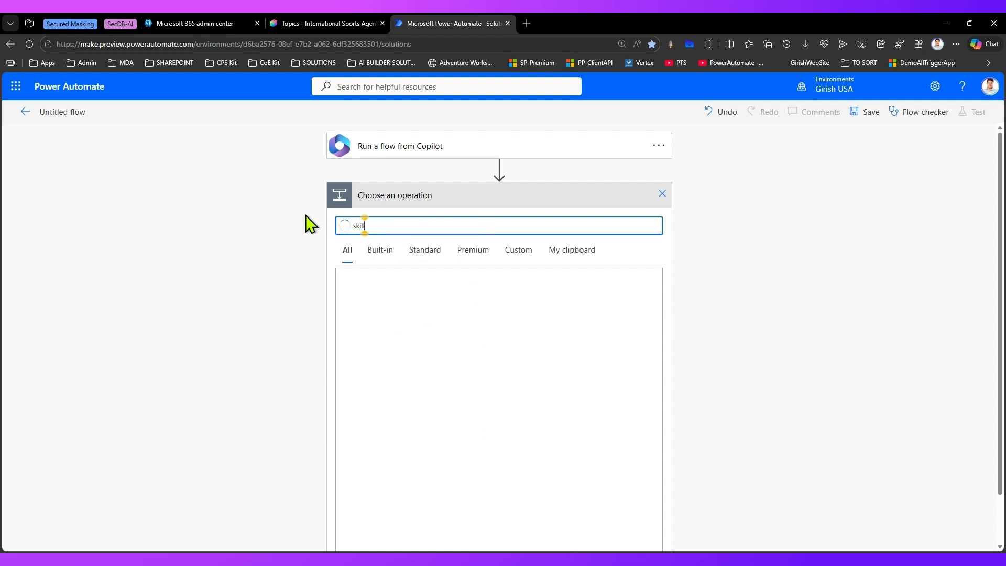
left_click(357, 294)
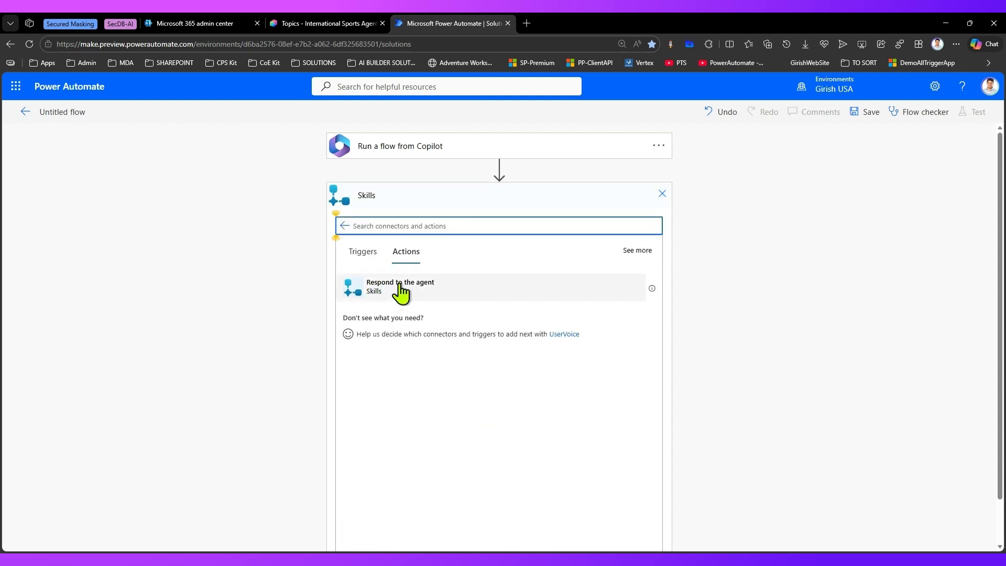
left_click(401, 287)
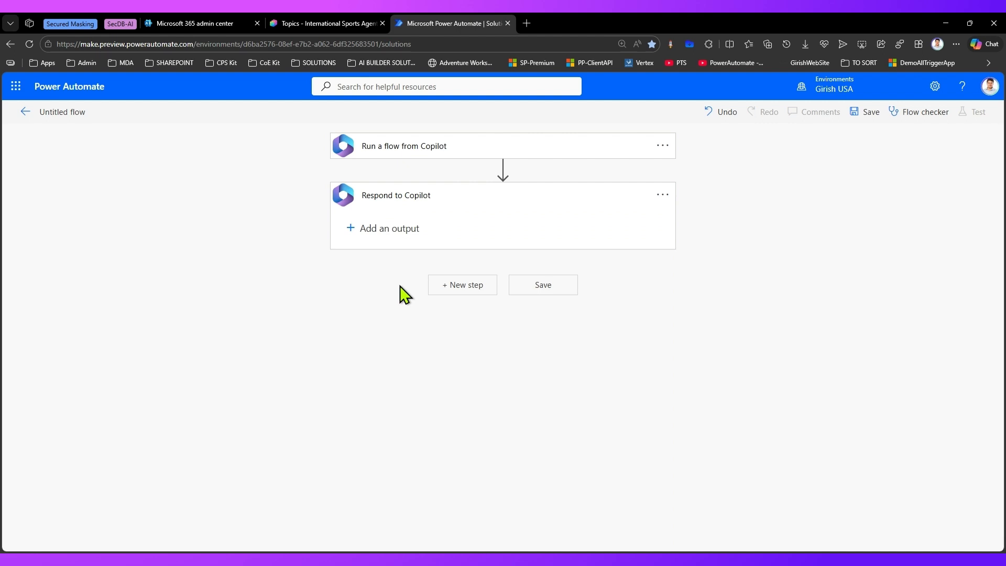
left_click(555, 295)
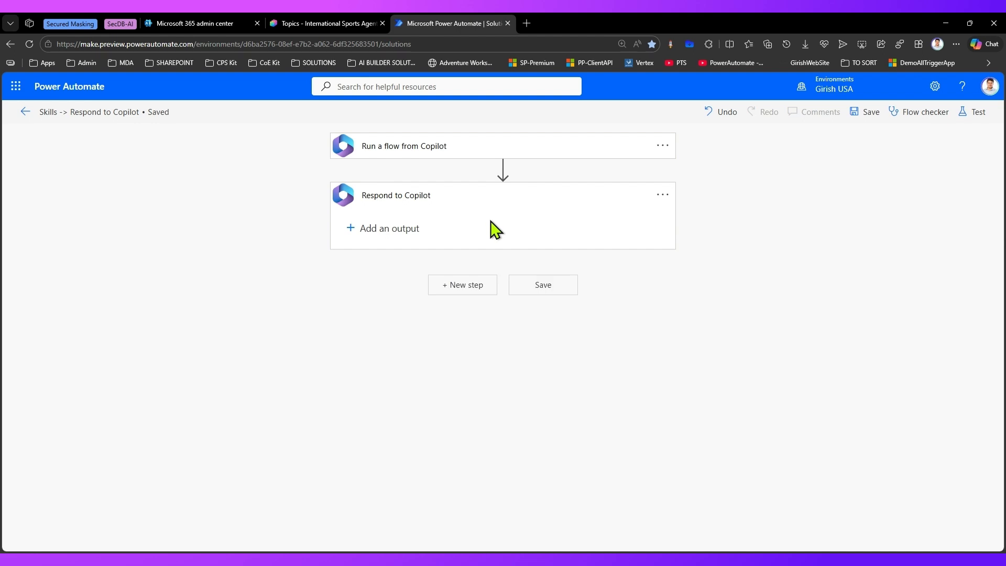
Step: Search for "copilot" in a new step below the response, review the Microsoft Copilot Studio connector's actions and cancel the step
left_click(465, 287)
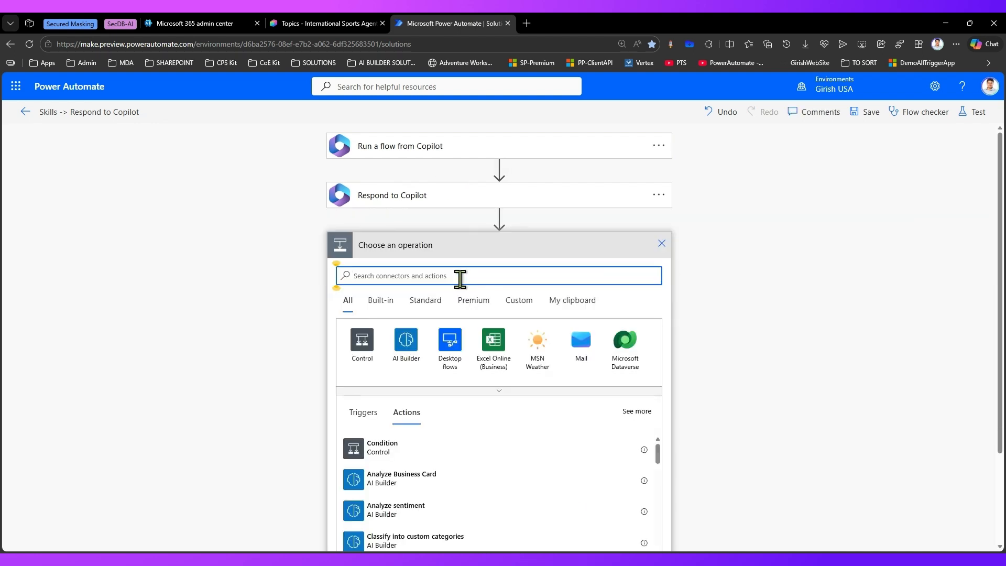
type("copilot")
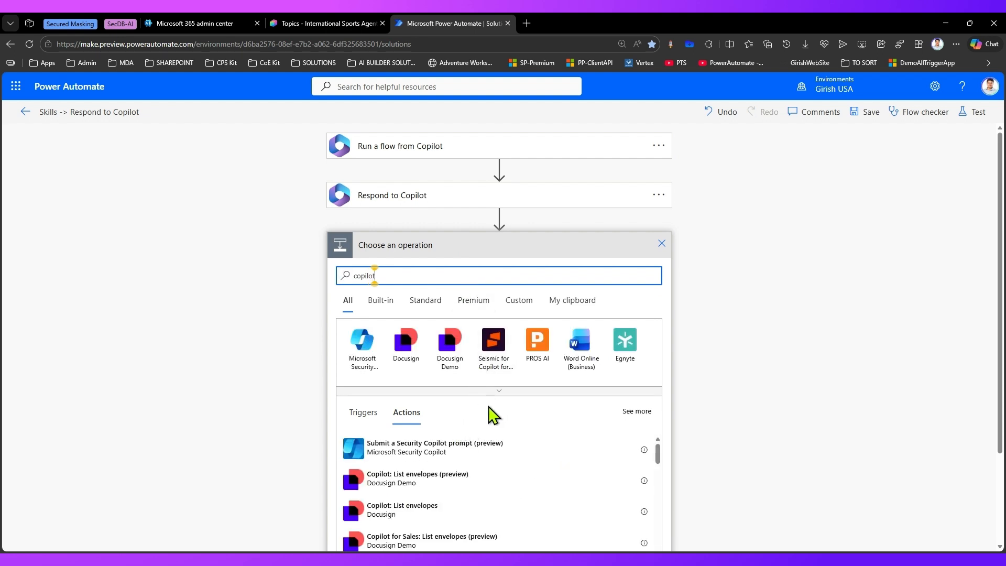
left_click(498, 390)
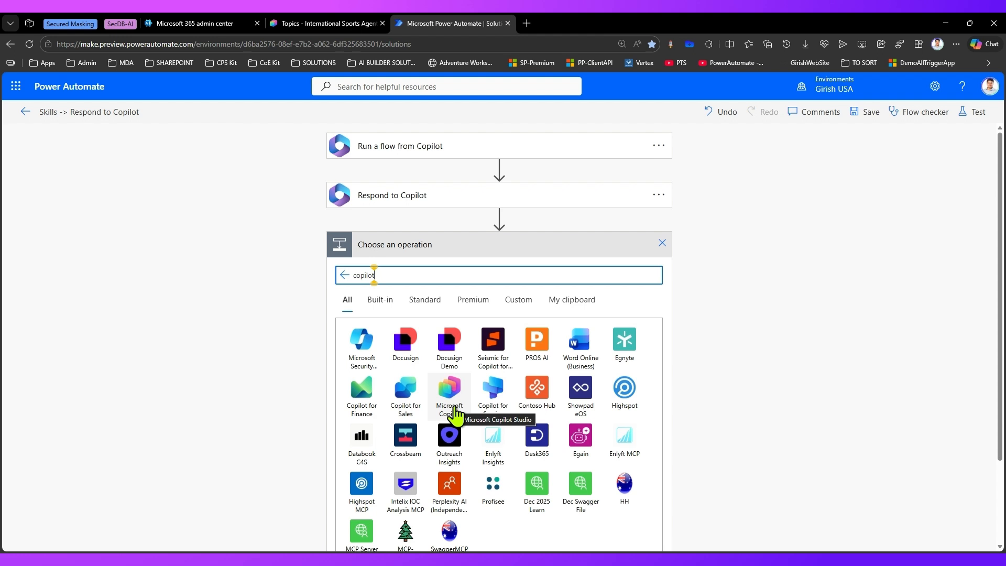
left_click(454, 407)
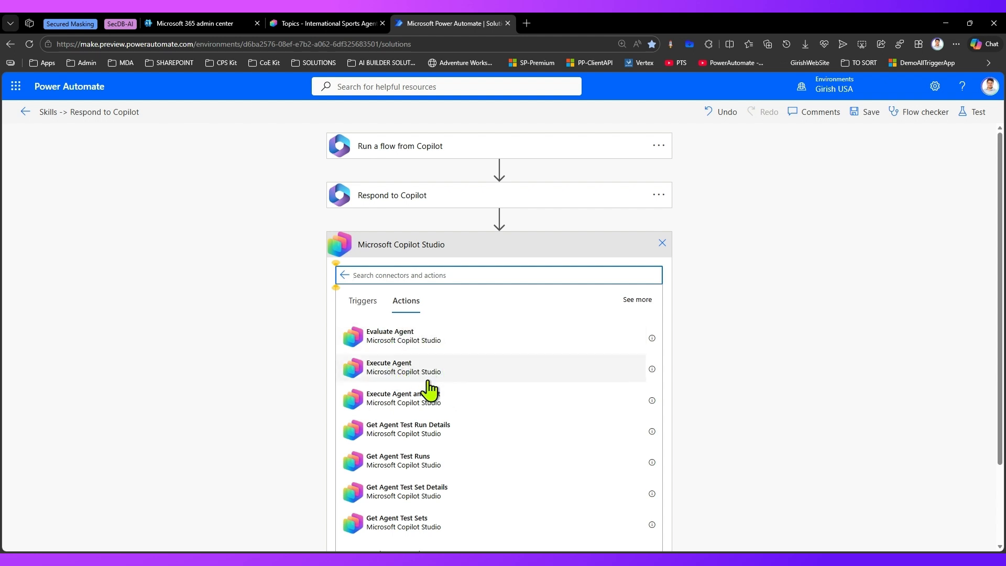
scroll(455, 424, "down", 2)
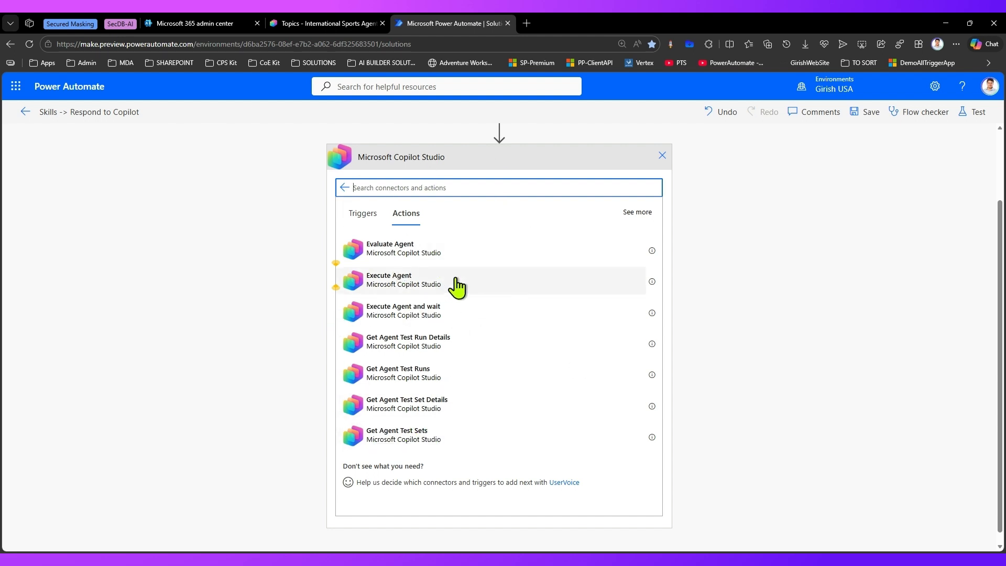
scroll(461, 282, "up", 2)
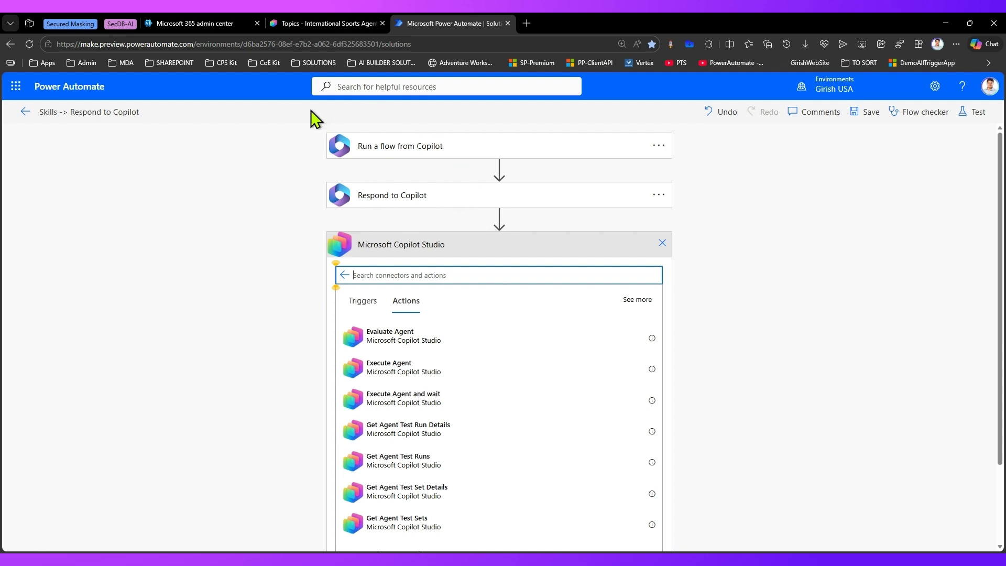
left_click(663, 244)
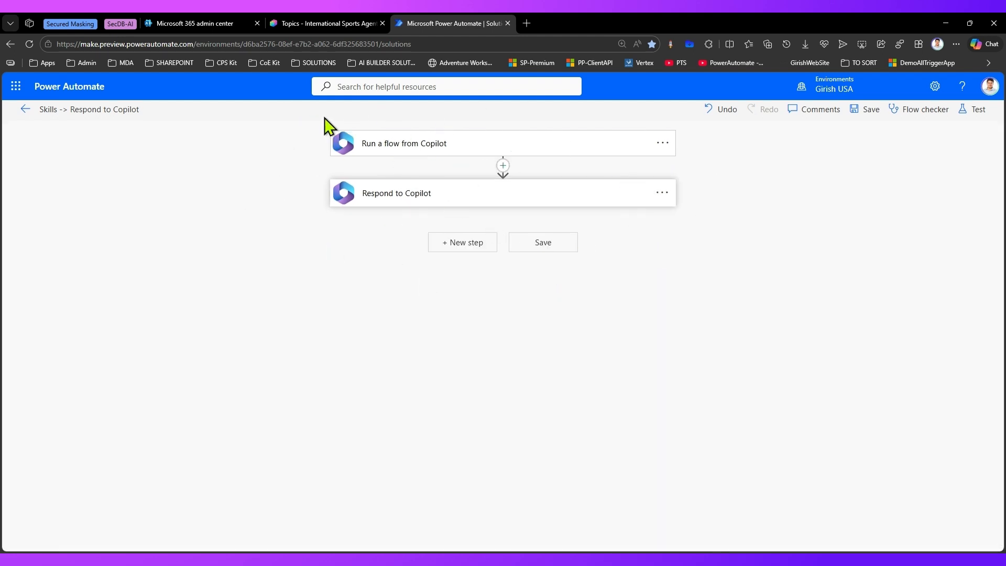
Step: Rename the flow as "Get Non Playing Sports" and save it
left_click(118, 105)
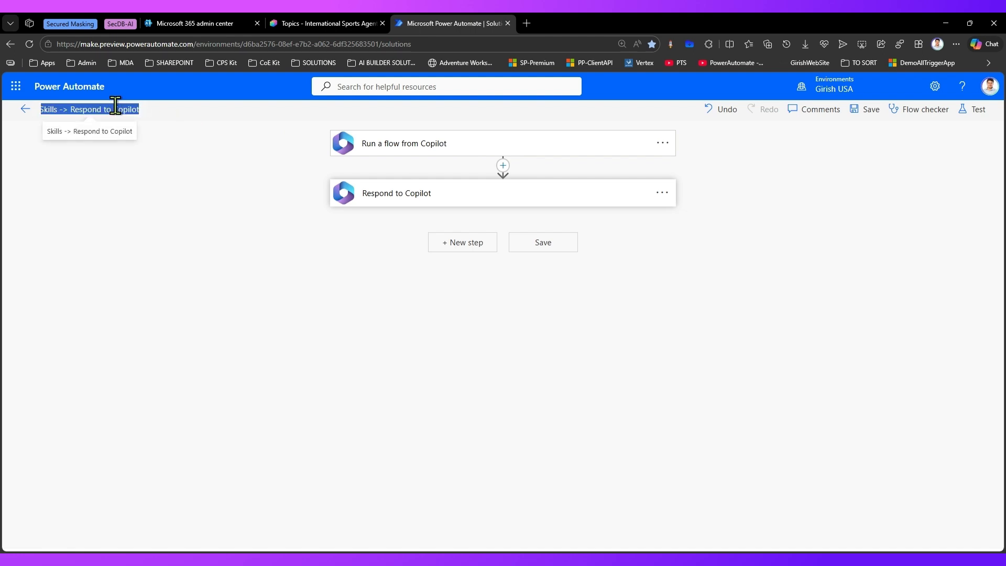
type("Non Playing Sports")
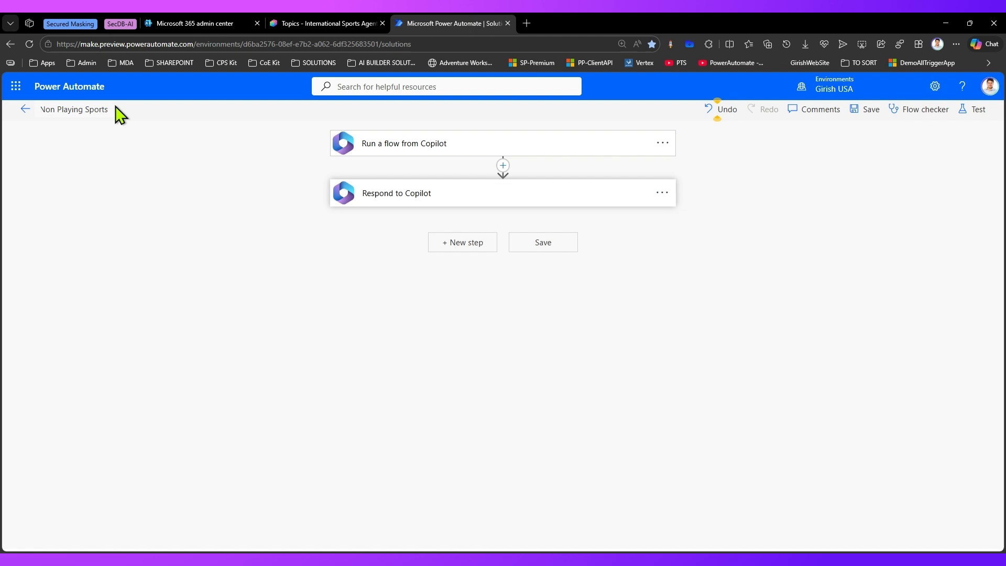
key("Home")
type("Get")
left_click(859, 110)
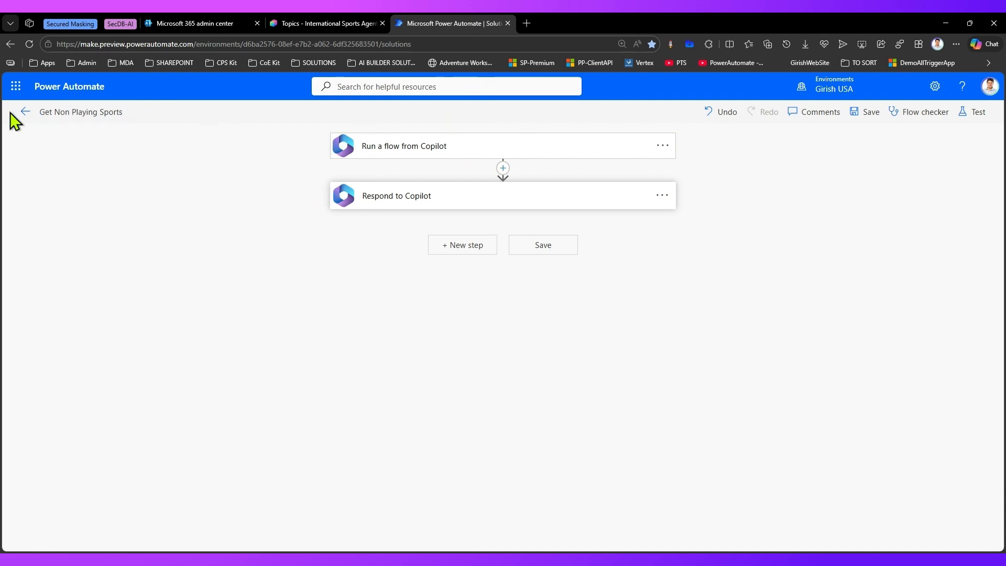
Step: Return to ALL FLOW SOLUTION and open the Get Non Playing Sports flow for editing in the new designer
left_click(23, 112)
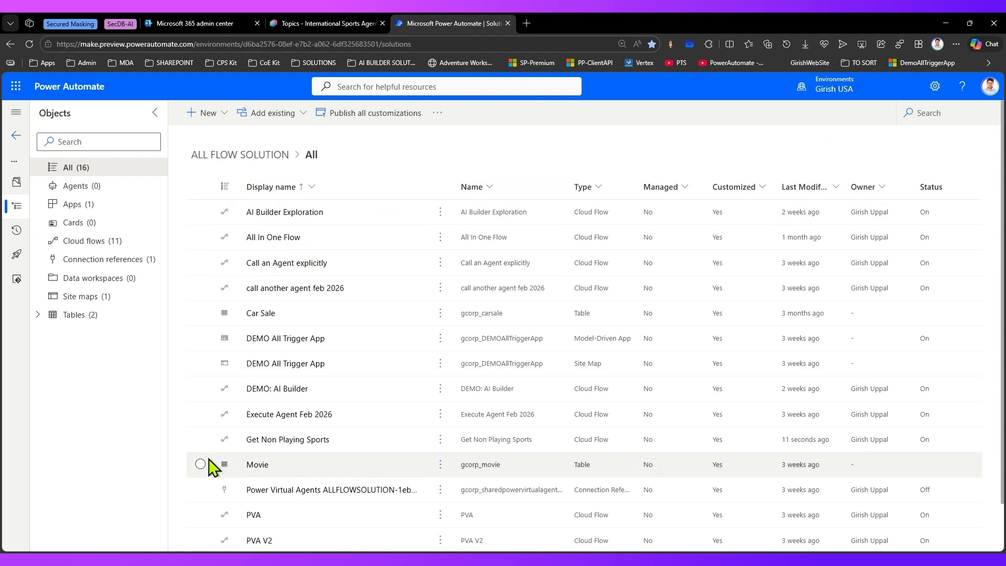
left_click(317, 441)
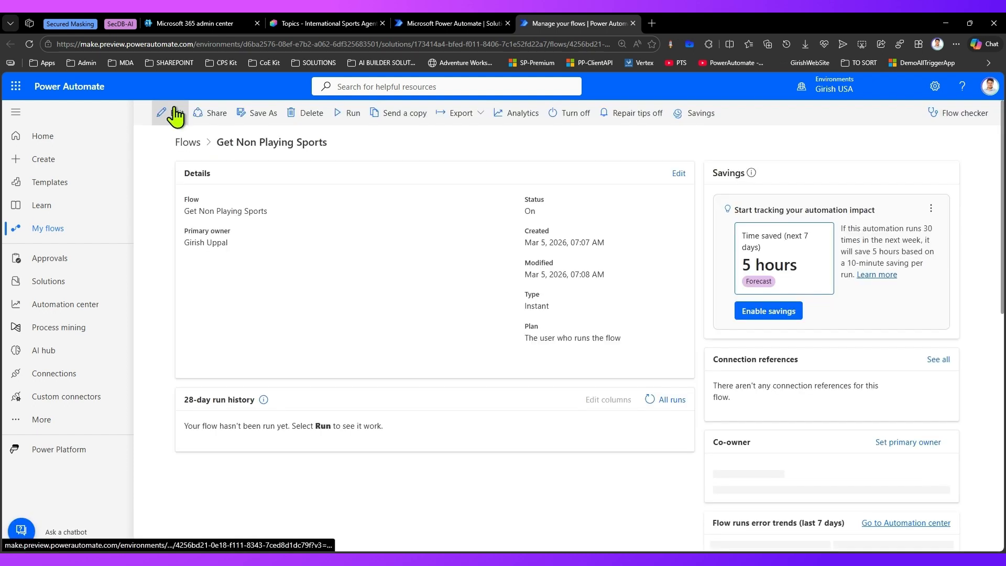
left_click(173, 115)
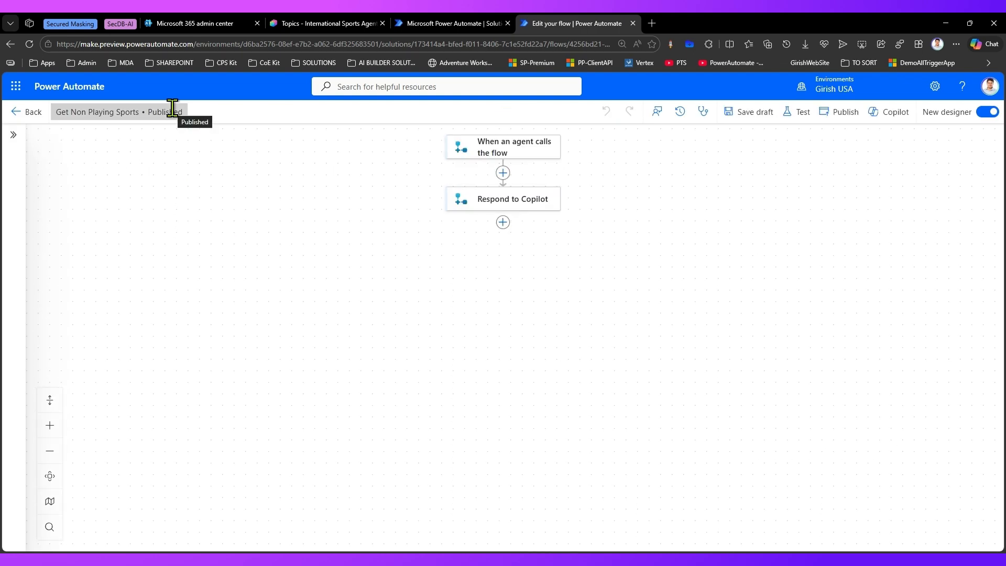
Step: Examine the input types that can be added to the "When an agent calls the flow" trigger
scroll(655, 315, "up", 3)
left_click_drag(590, 265, 703, 395)
scroll(714, 346, "up", 2)
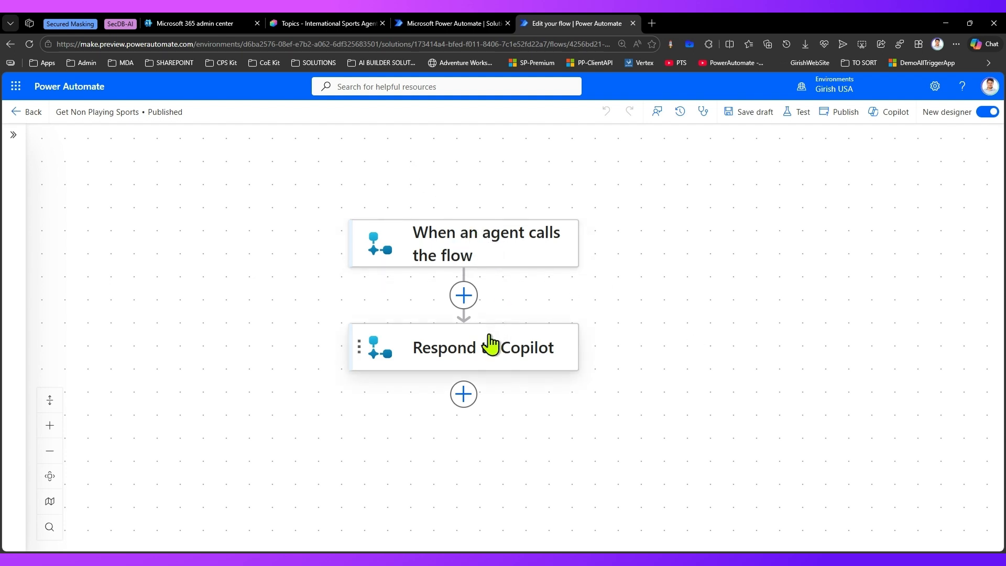
left_click(477, 240)
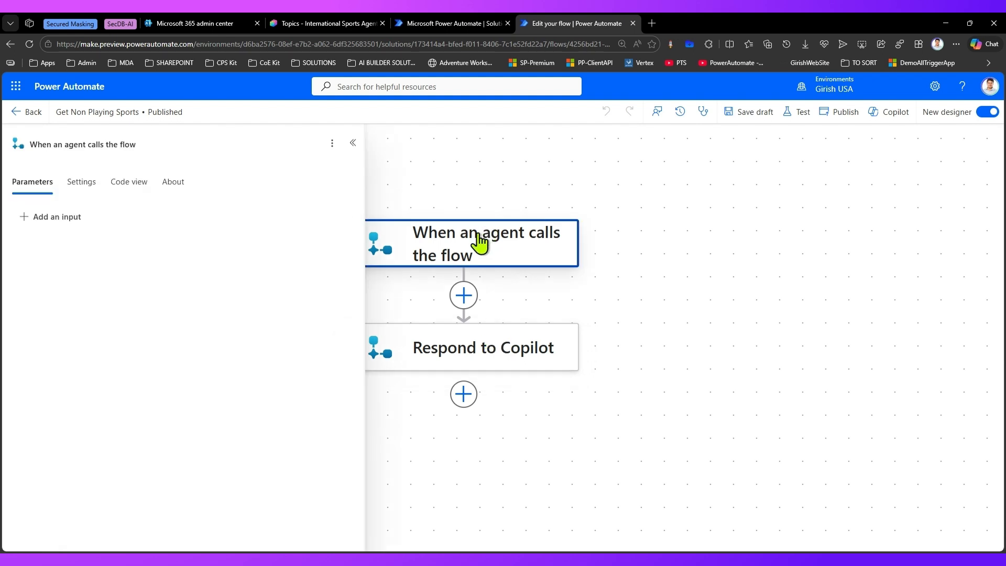
left_click(58, 217)
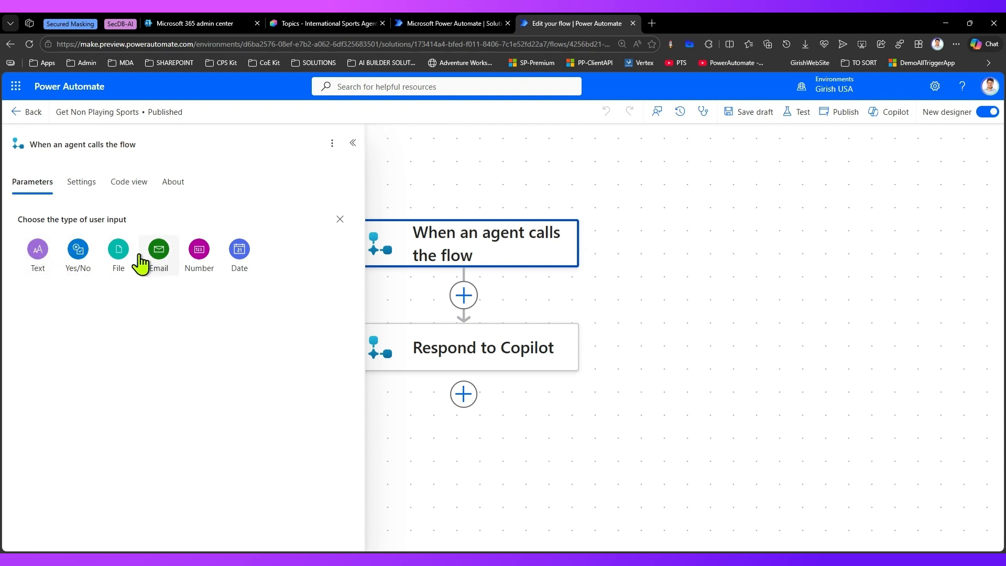
left_click_drag(623, 315, 626, 315)
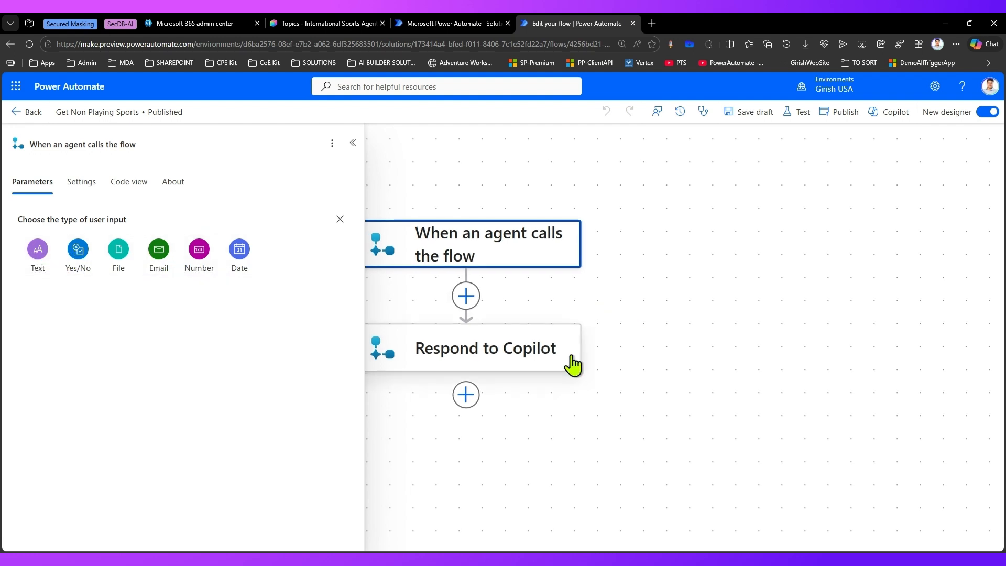
left_click(465, 396)
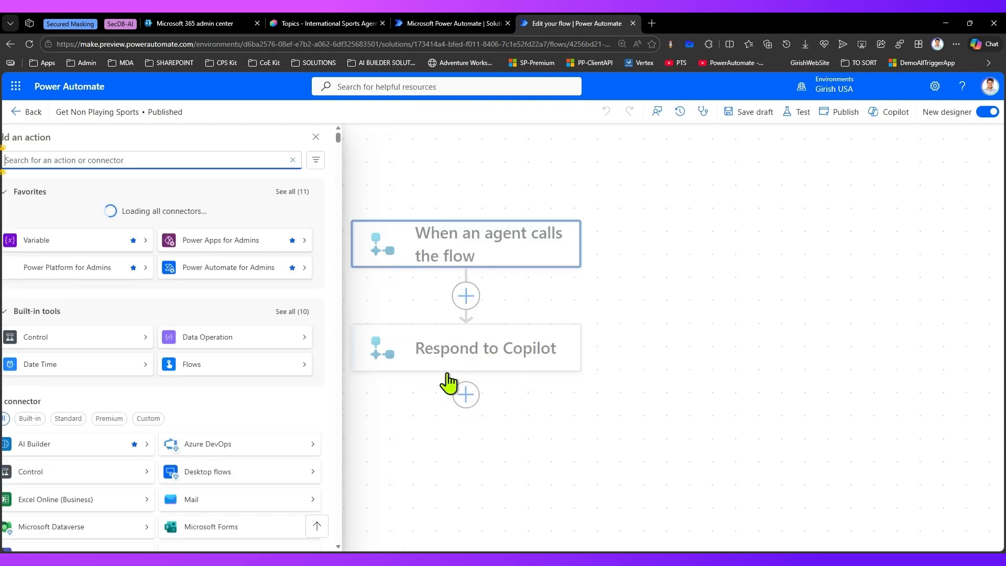
left_click(340, 137)
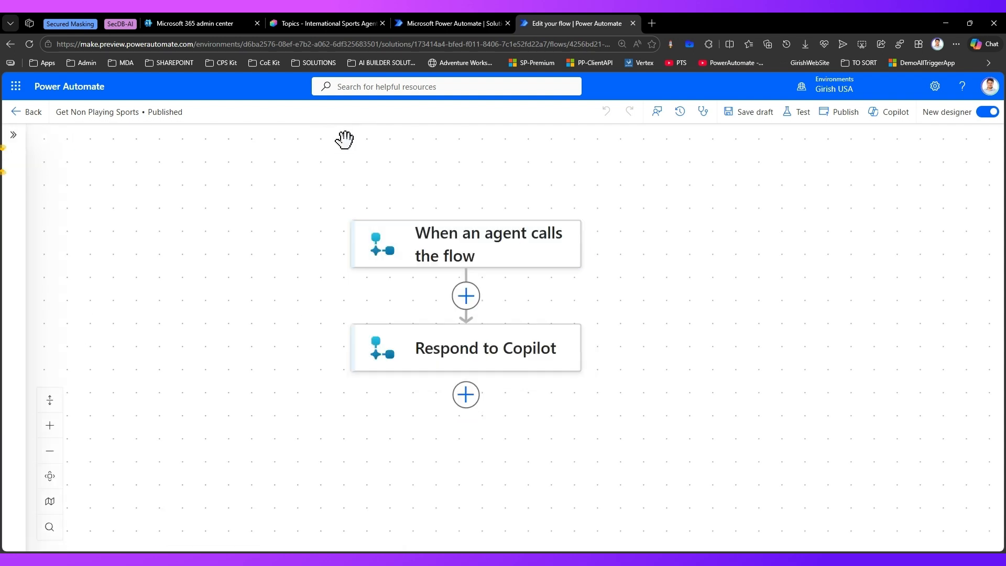
Step: Examine the output types that can be added to the Respond to Copilot action
left_click(475, 358)
left_click(57, 217)
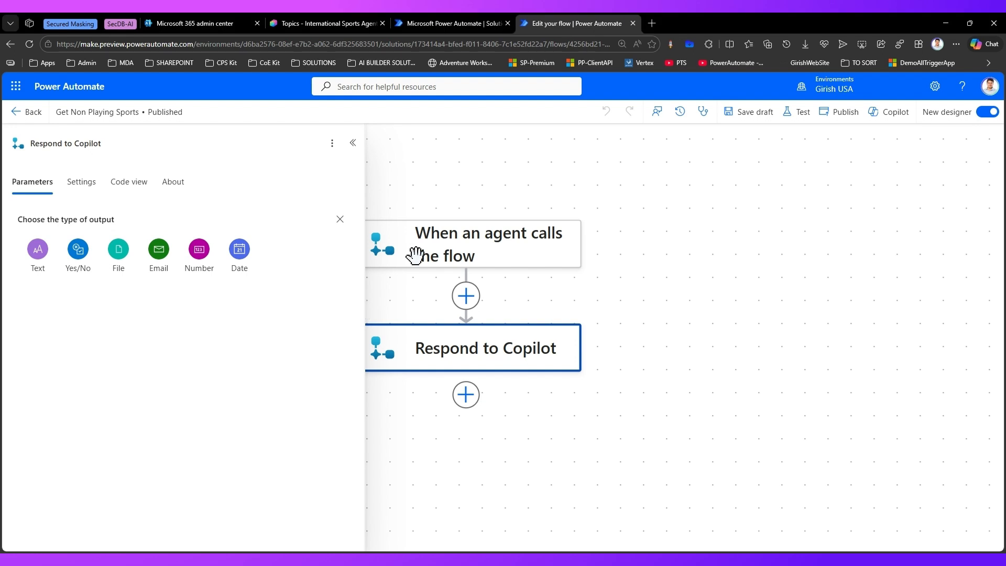
left_click(352, 143)
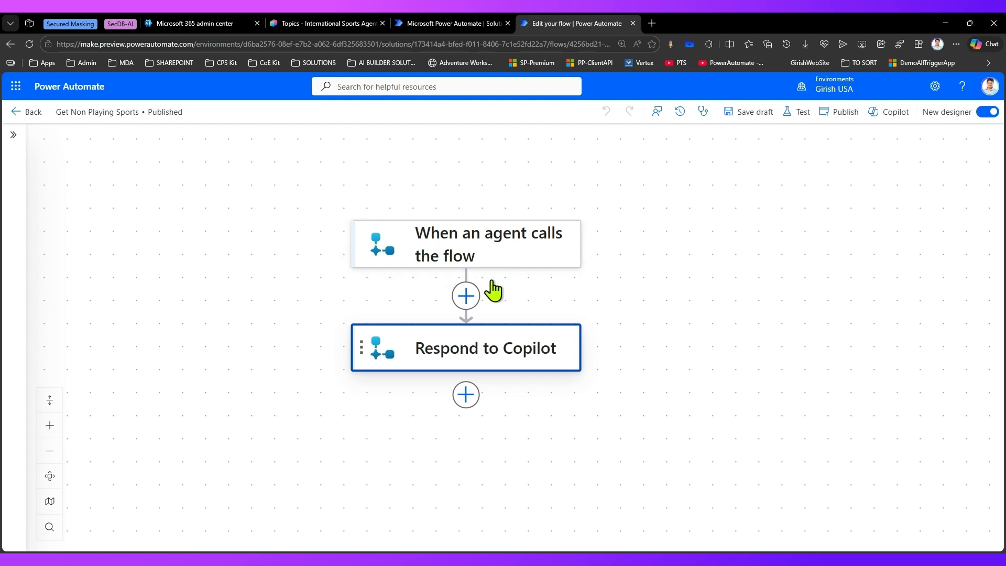
Step: Search for "copilot" actions to insert between the trigger and the response, review the Microsoft Copilot Studio ones and close the list
left_click(468, 295)
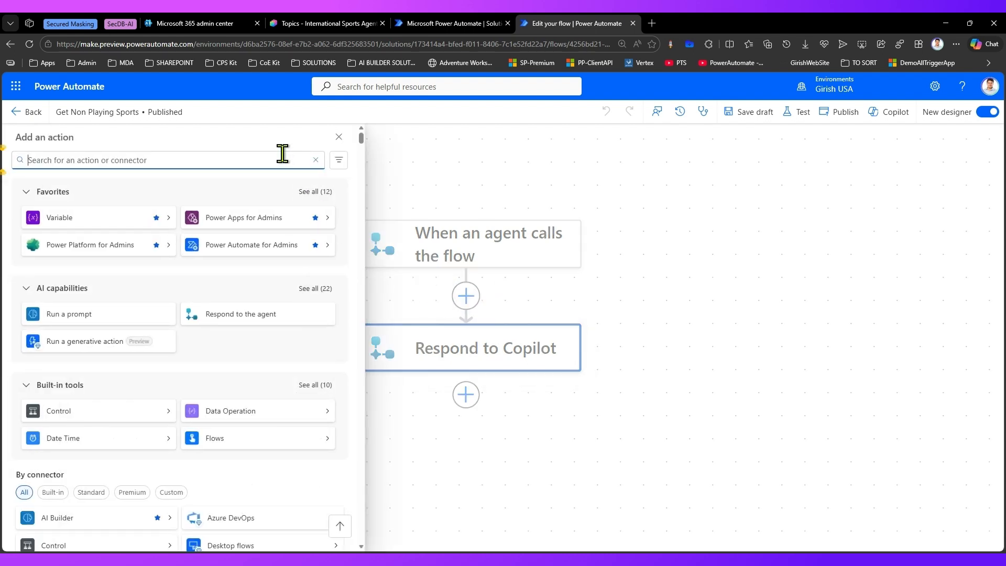
type("copilot")
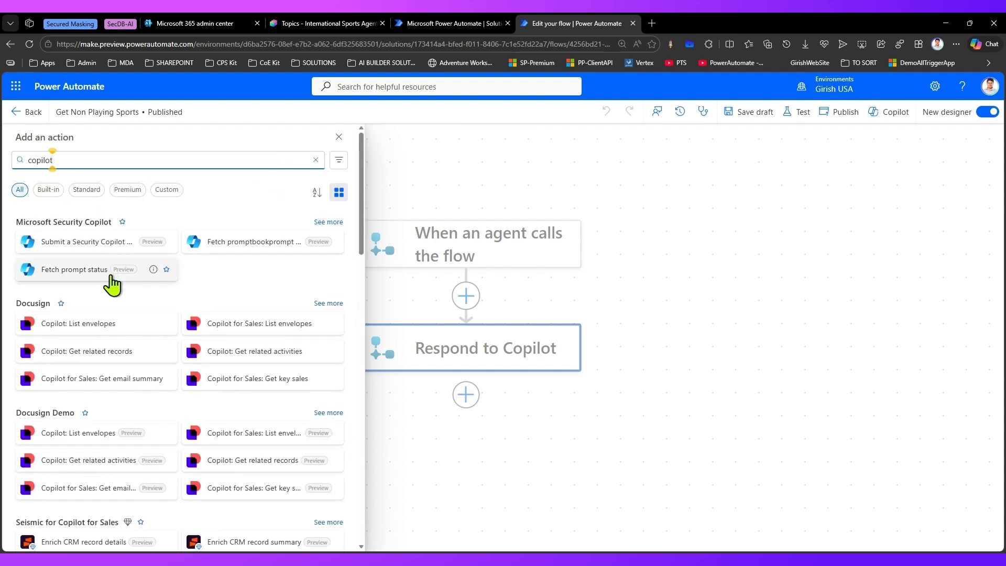
scroll(110, 291, "down", 5)
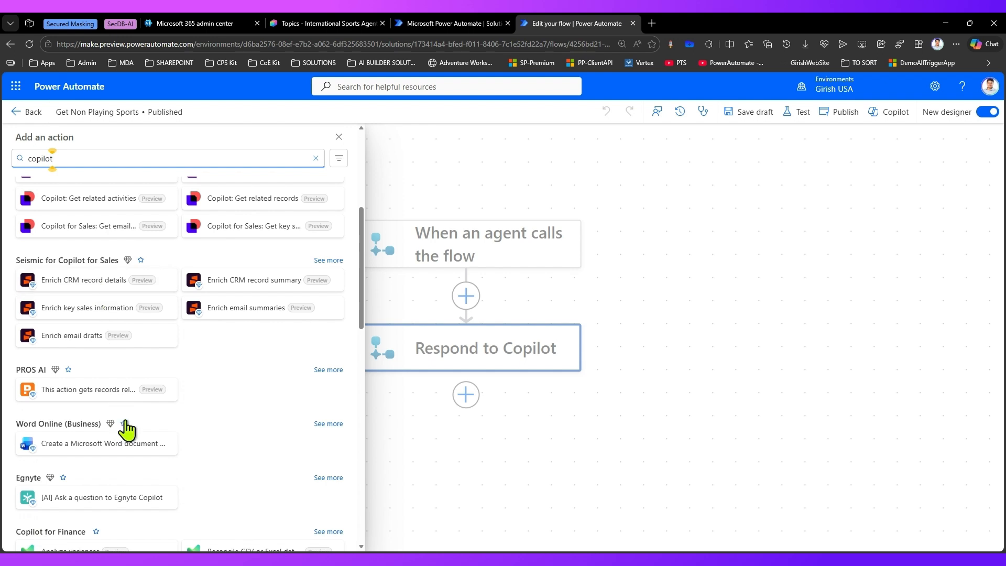
scroll(123, 429, "down", 3)
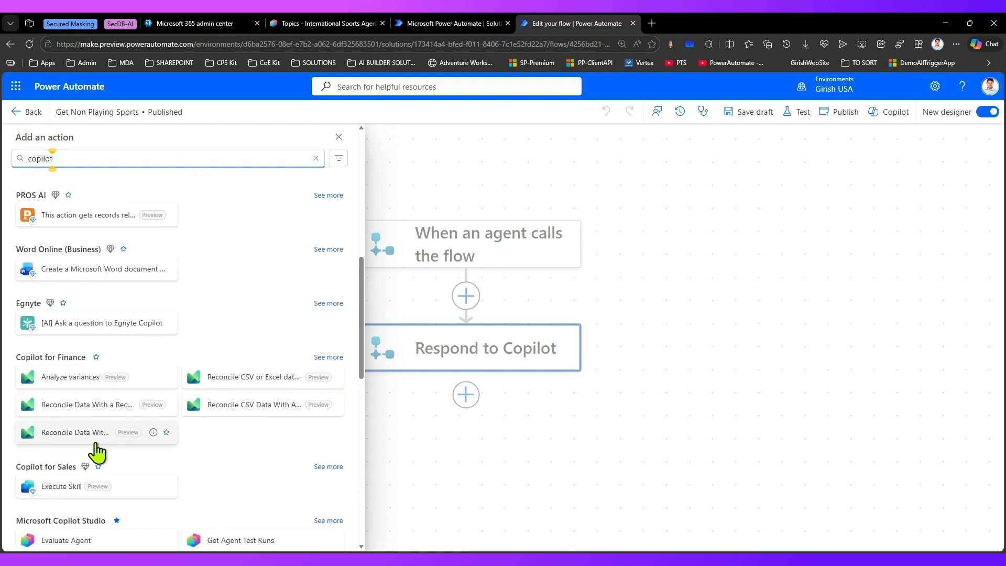
scroll(84, 482, "down", 2)
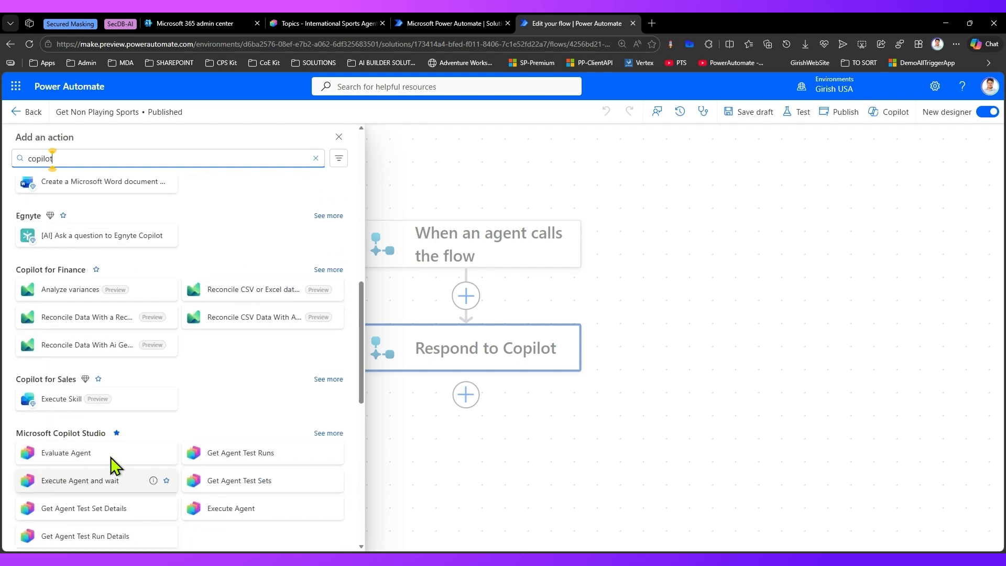
scroll(241, 412, "down", 3)
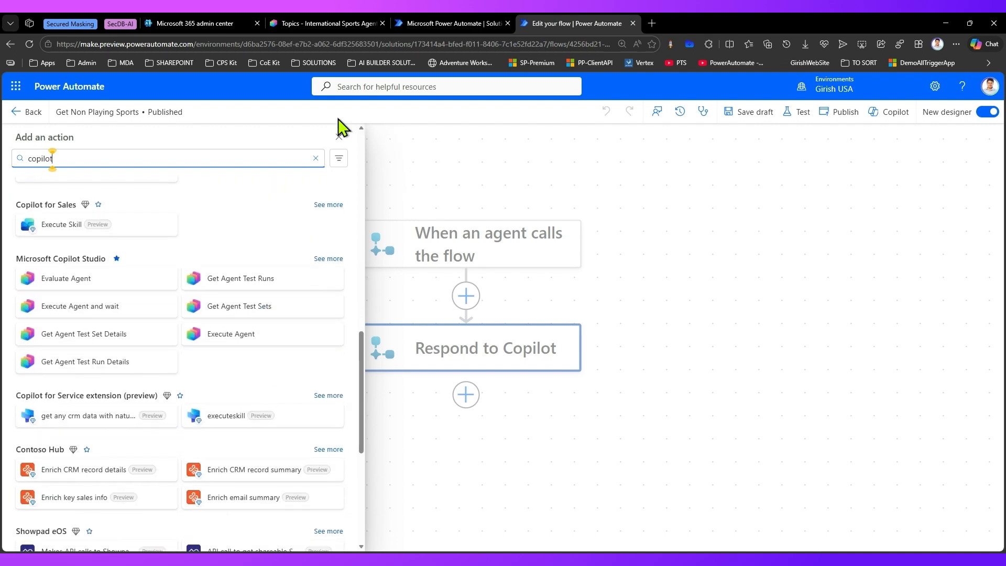
left_click(339, 138)
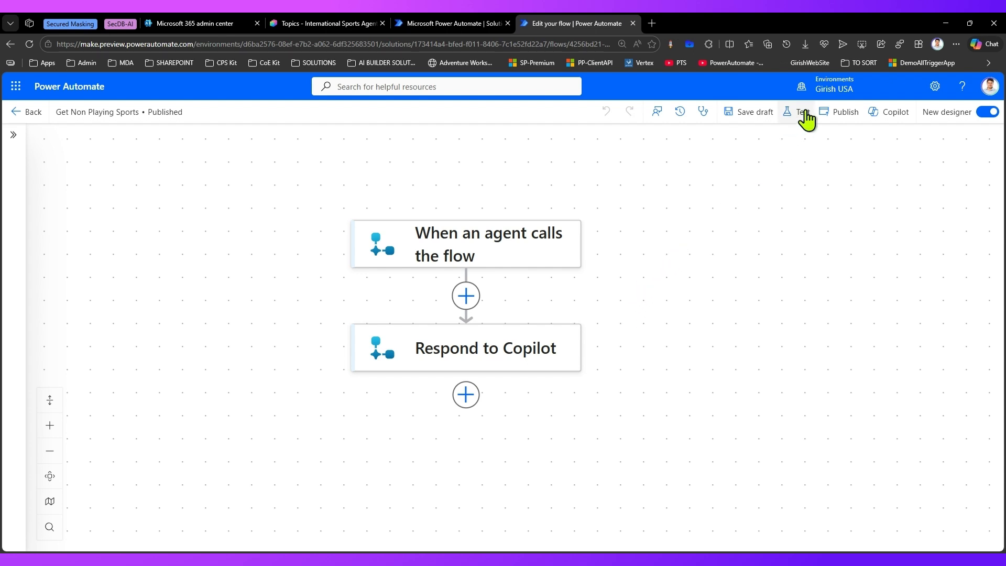
Step: Publish the Get Non Playing Sports flow, switch to Copilot Studio and reload the International Sports Agent's Get Document topic
left_click(835, 117)
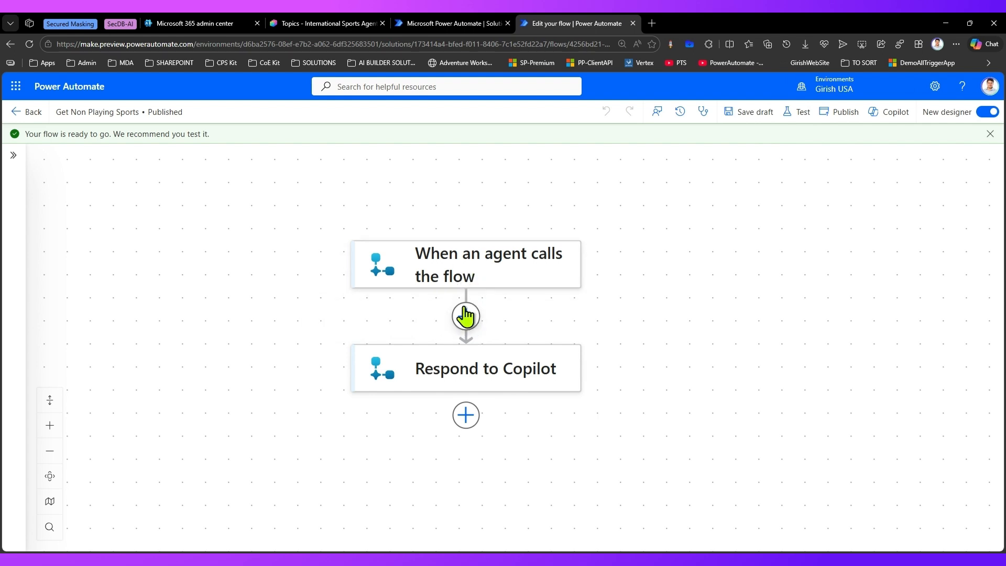
left_click(343, 21)
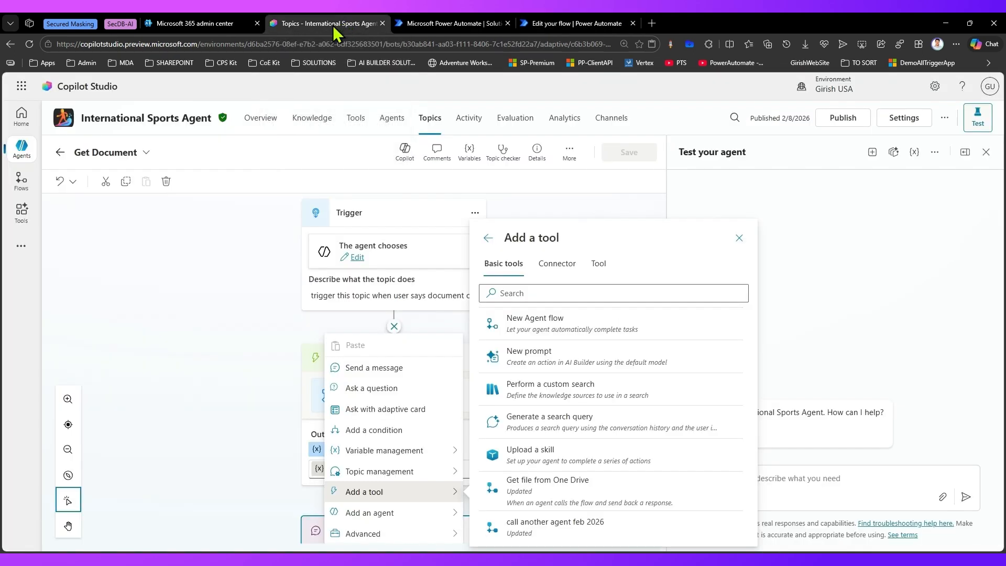
left_click(30, 45)
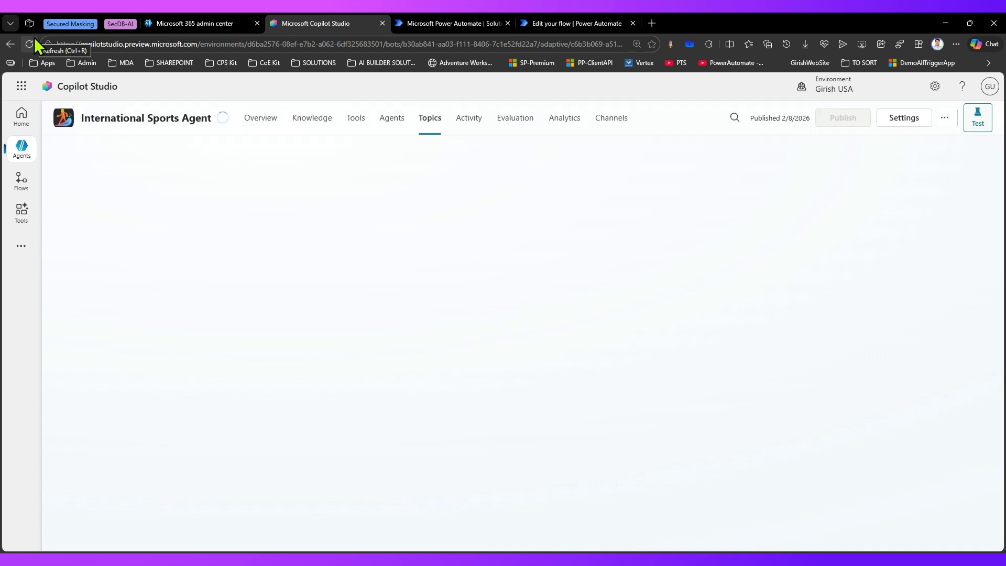
left_click(431, 118)
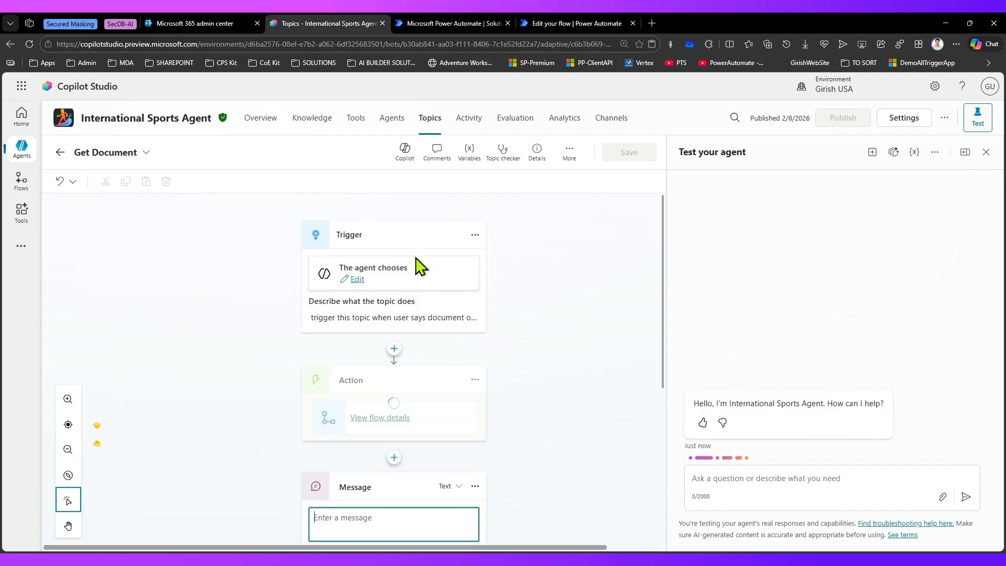
Step: Add the Get Non Playing Sports flow as a tool directly below the Get Document topic's trigger
left_click(394, 349)
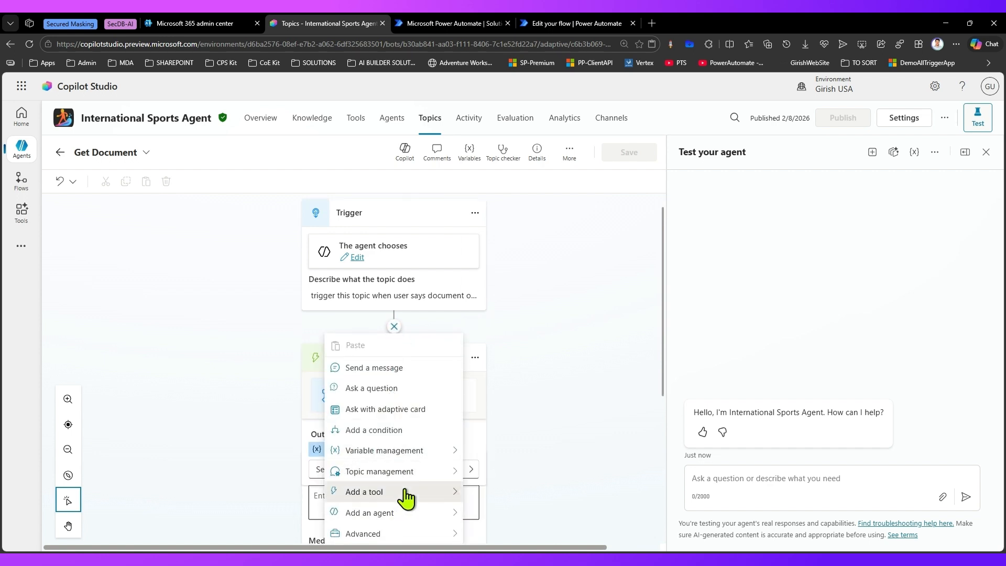
mouse_move(406, 498)
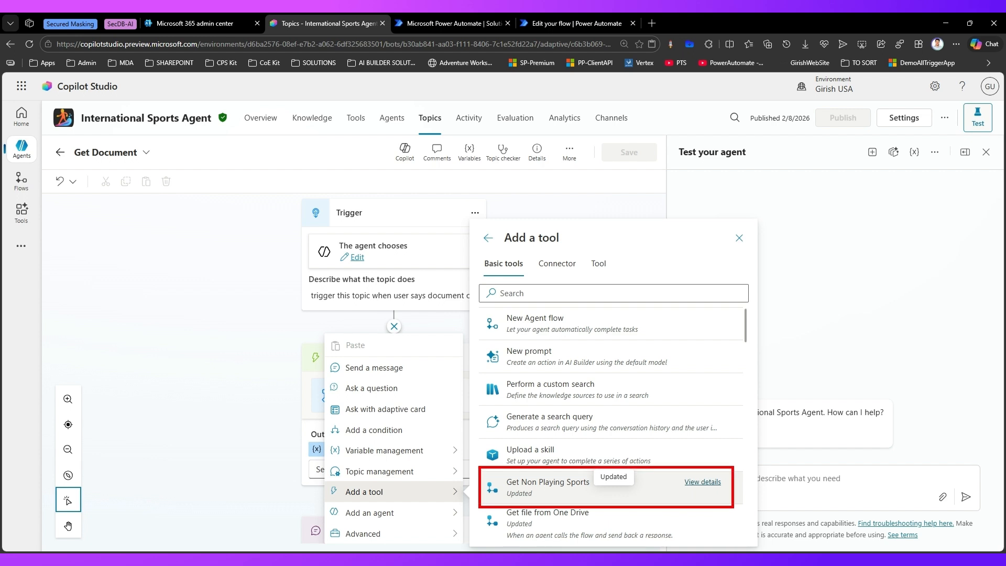
left_click(543, 490)
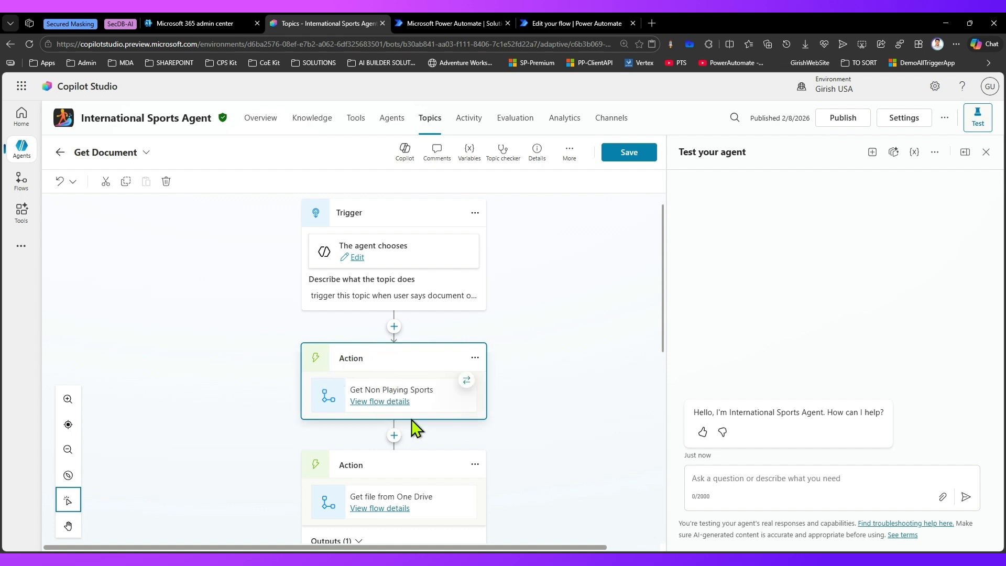
Step: Examine the Get Non Playing Sports action's properties and its available options without changing anything
left_click(475, 358)
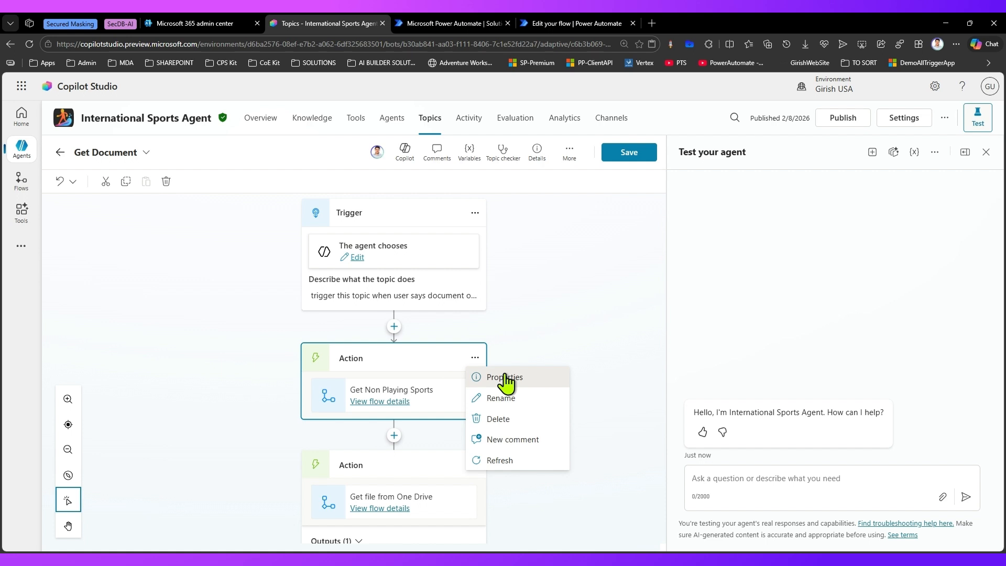
left_click(505, 378)
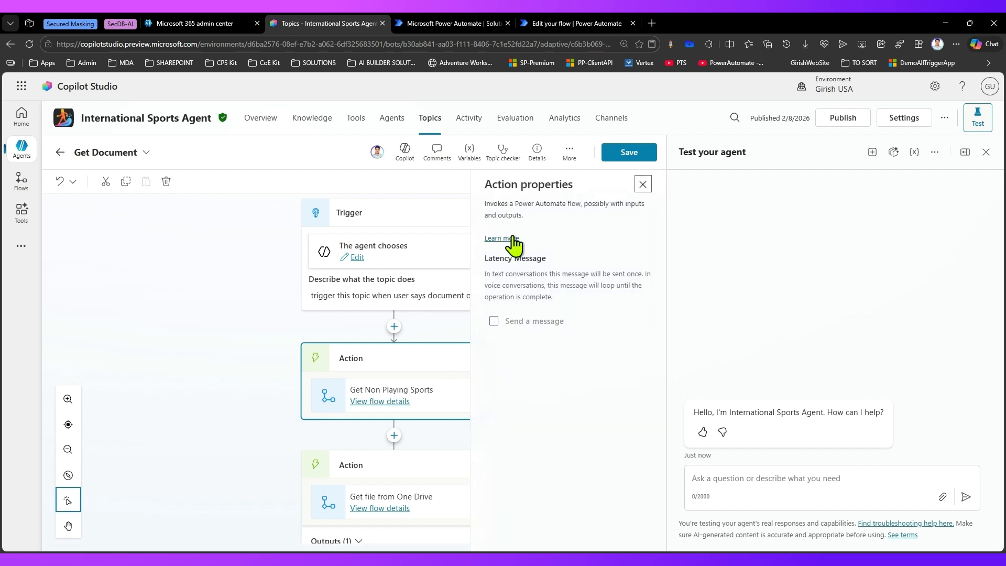
left_click(643, 186)
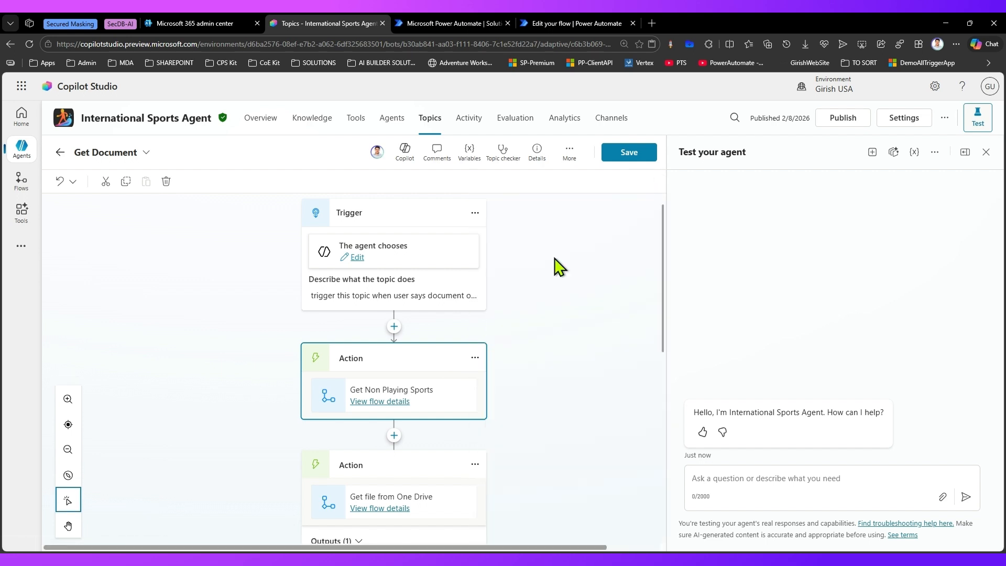
left_click(475, 358)
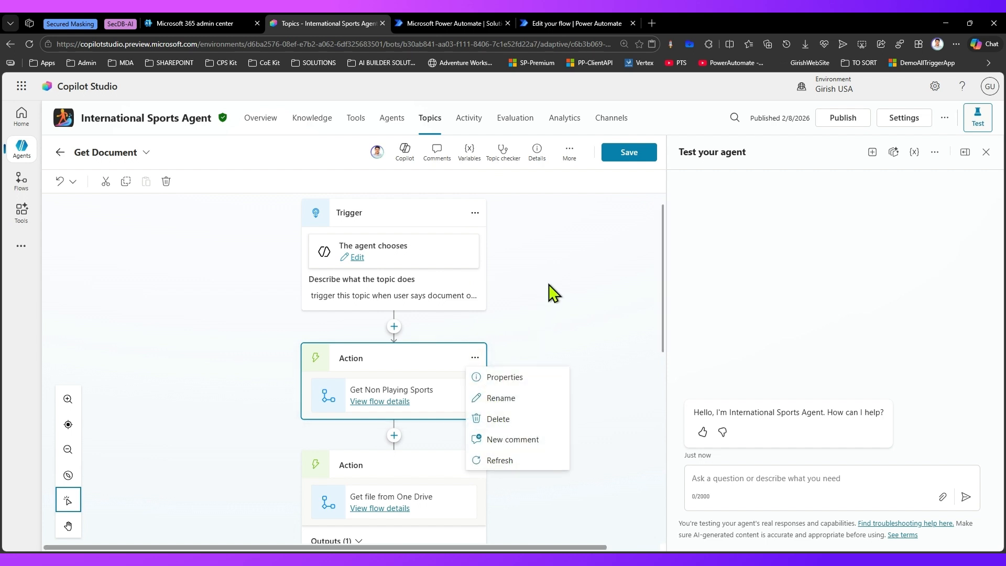
left_click(557, 273)
left_click(564, 273)
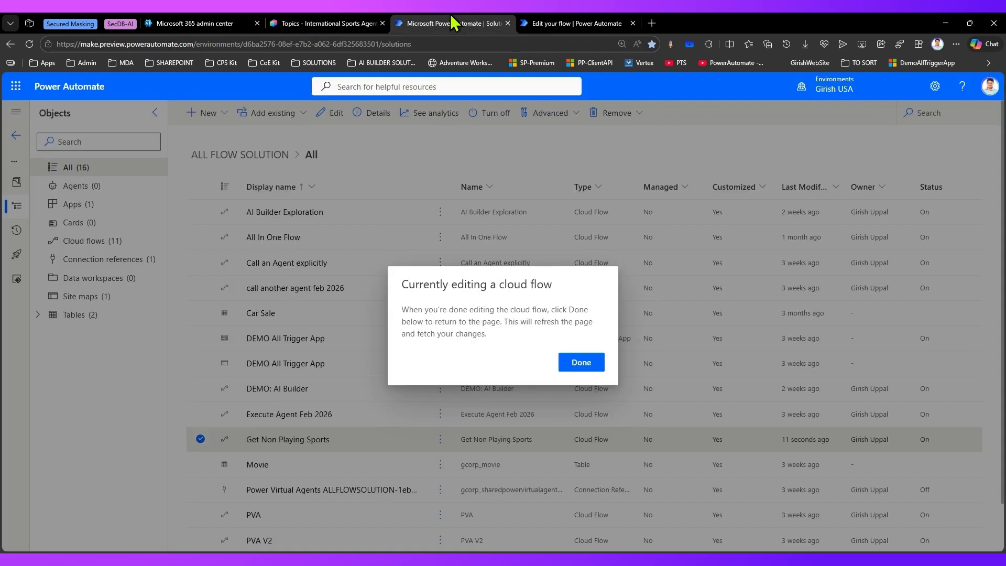
Step: Return to the Get Non Playing Sports flow in Power Automate and reload its editor with the URL parameter v3 set to false
left_click(576, 23)
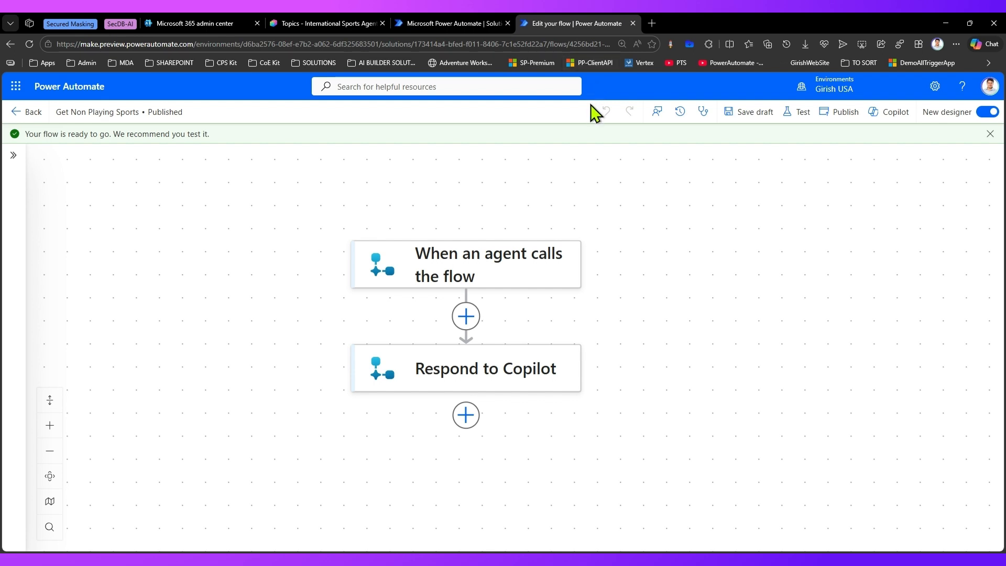
left_click(547, 42)
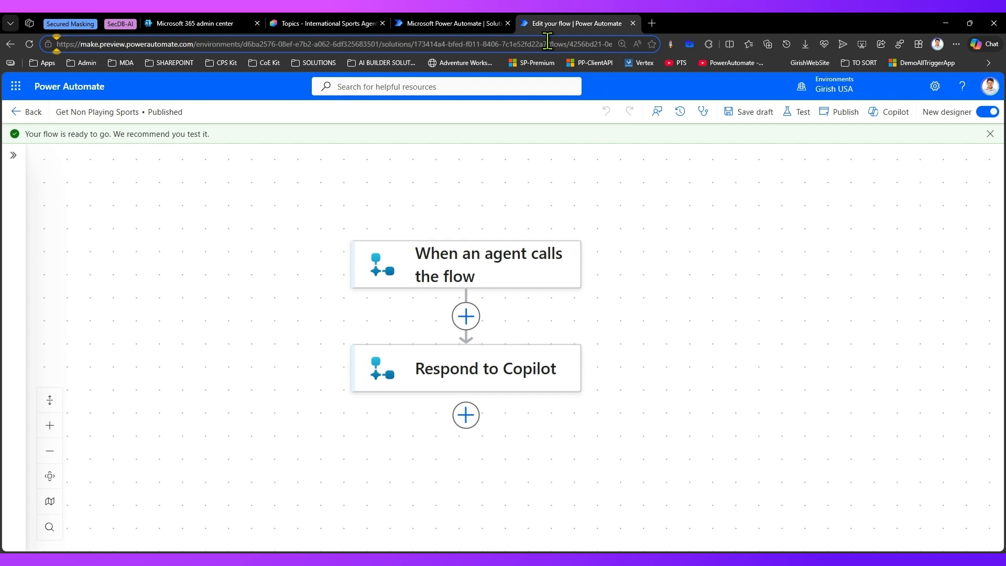
key("End")
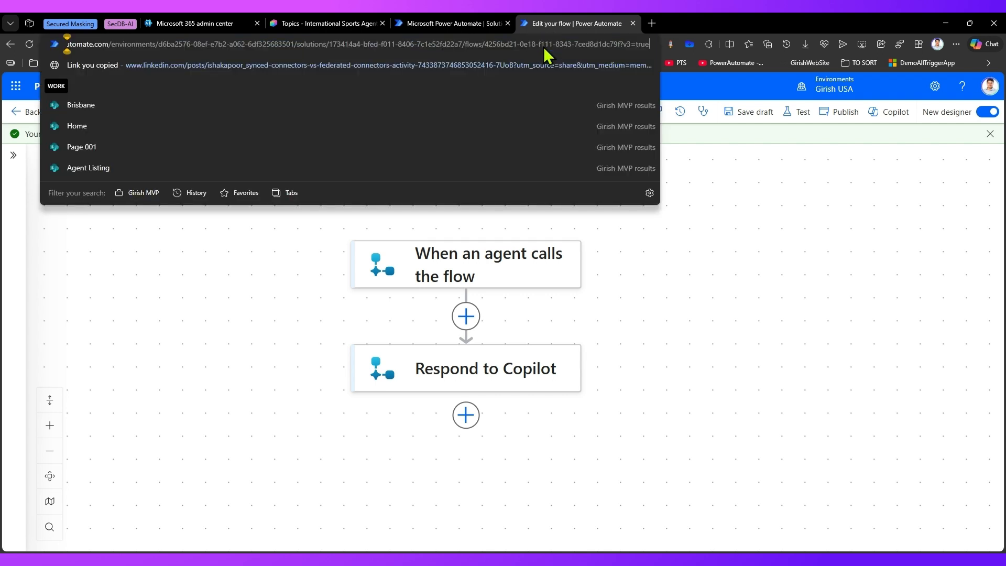
key("BackSpace")
key("BackSpace")
key("BackSpace")
key("BackSpace")
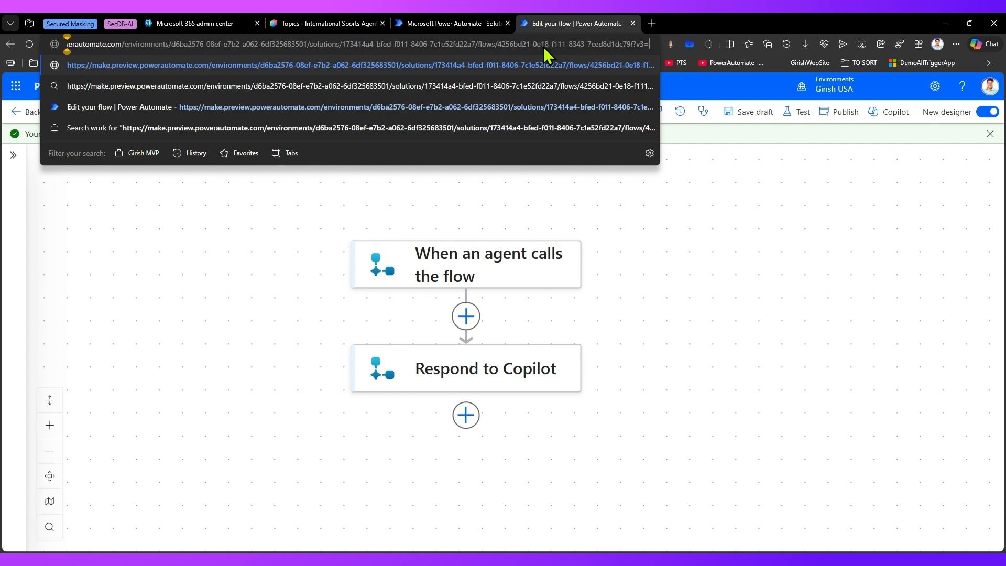
type("false")
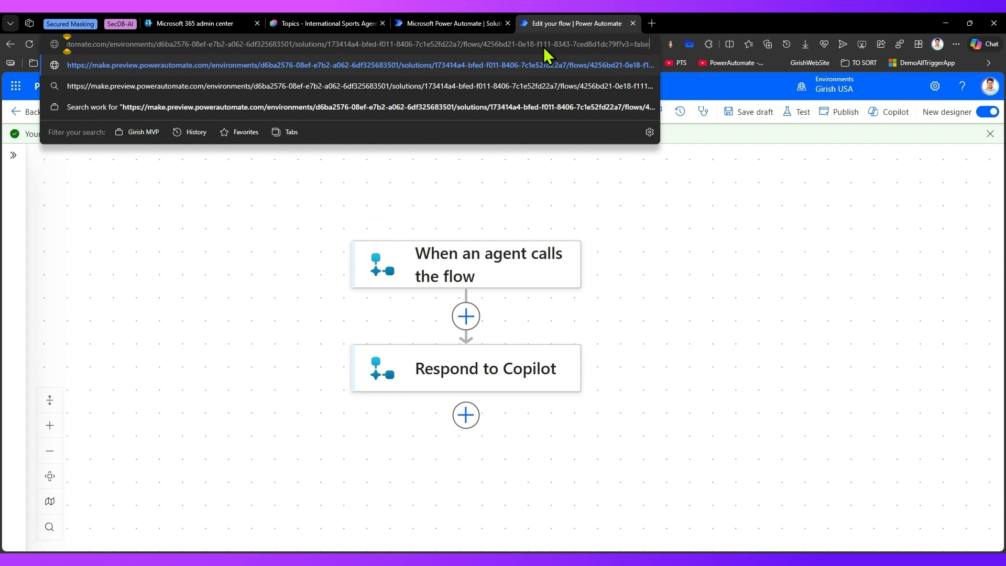
key("Return")
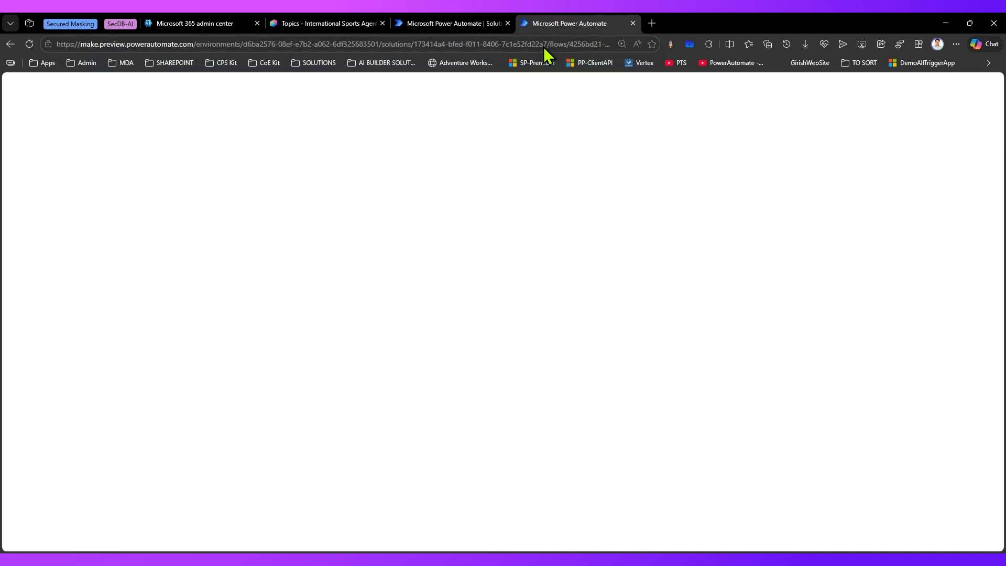